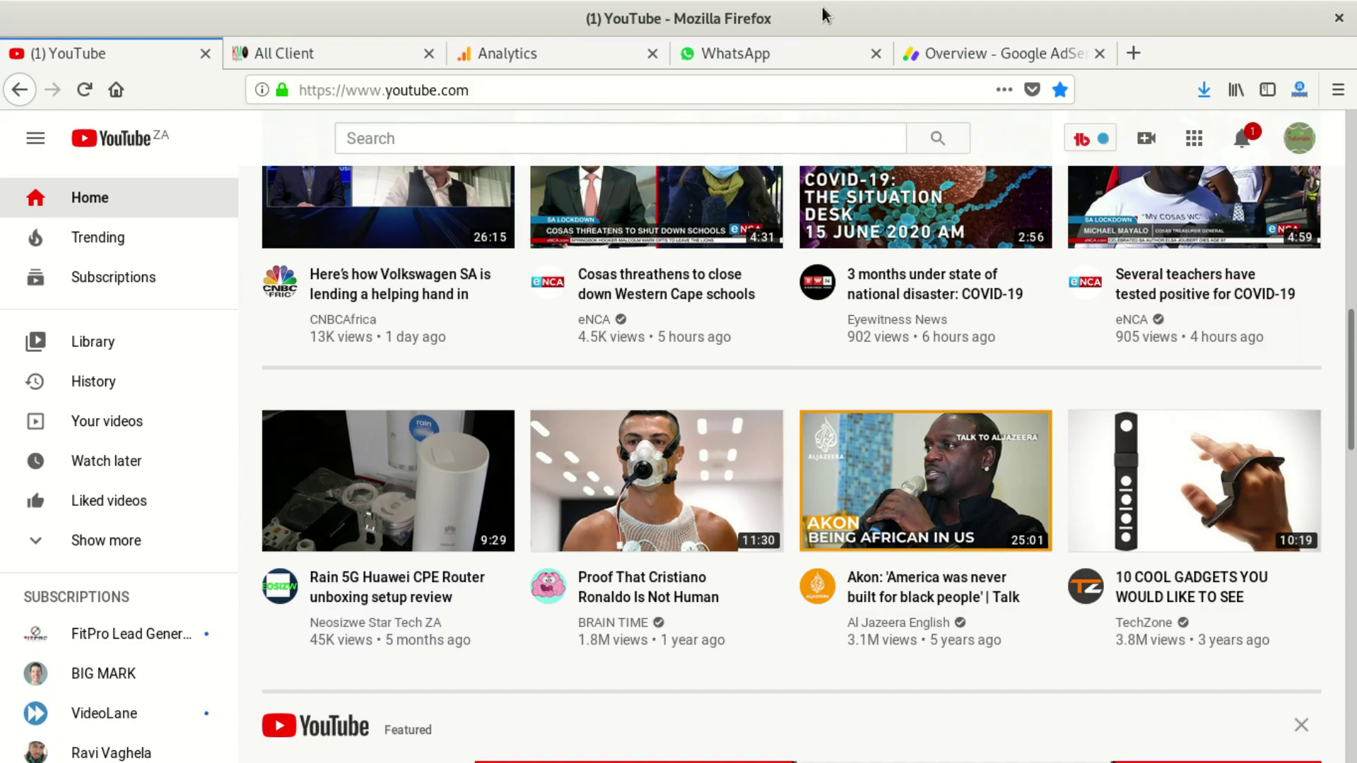
- Reposition the Firefox window by dragging its title bar
drag(823, 8, 721, 2)
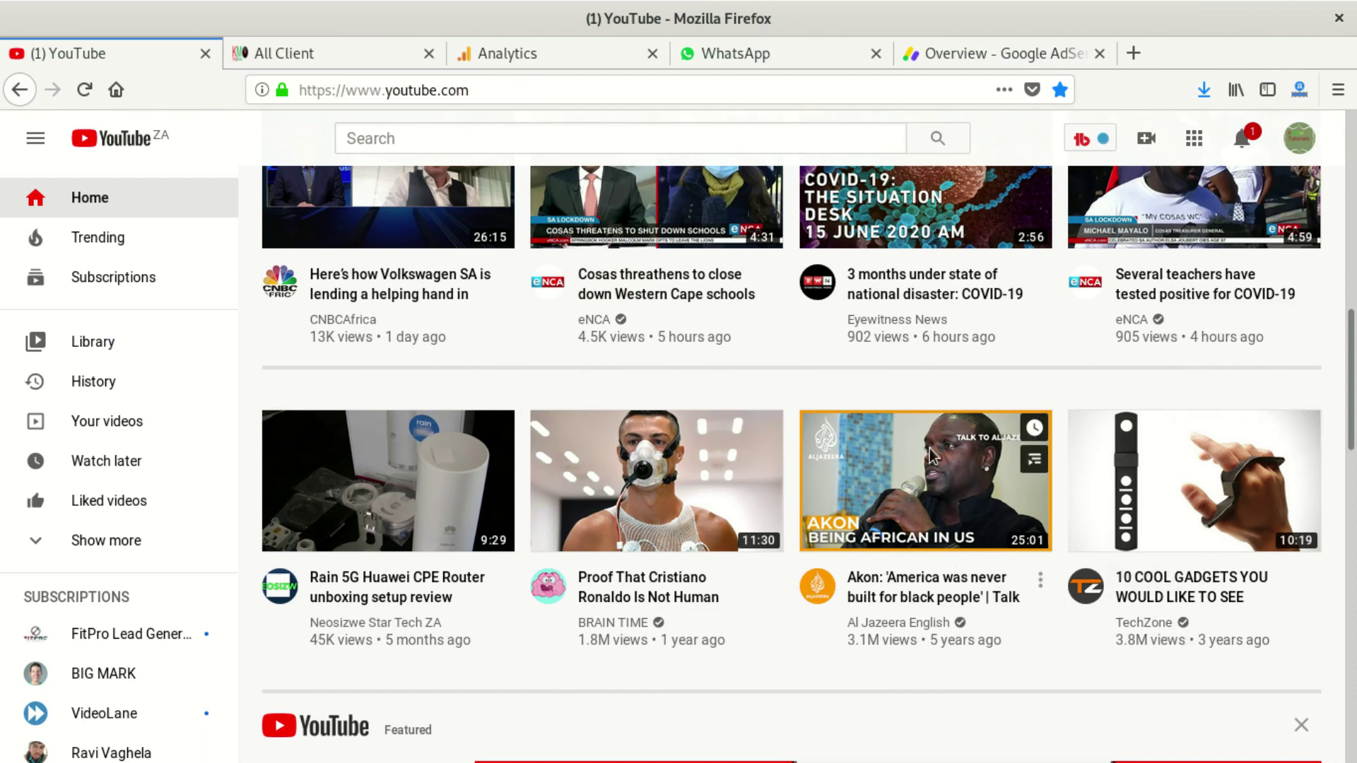
- Switch to the Google AdSense overview tab, then type 'goog' in the address bar and erase it
click(960, 55)
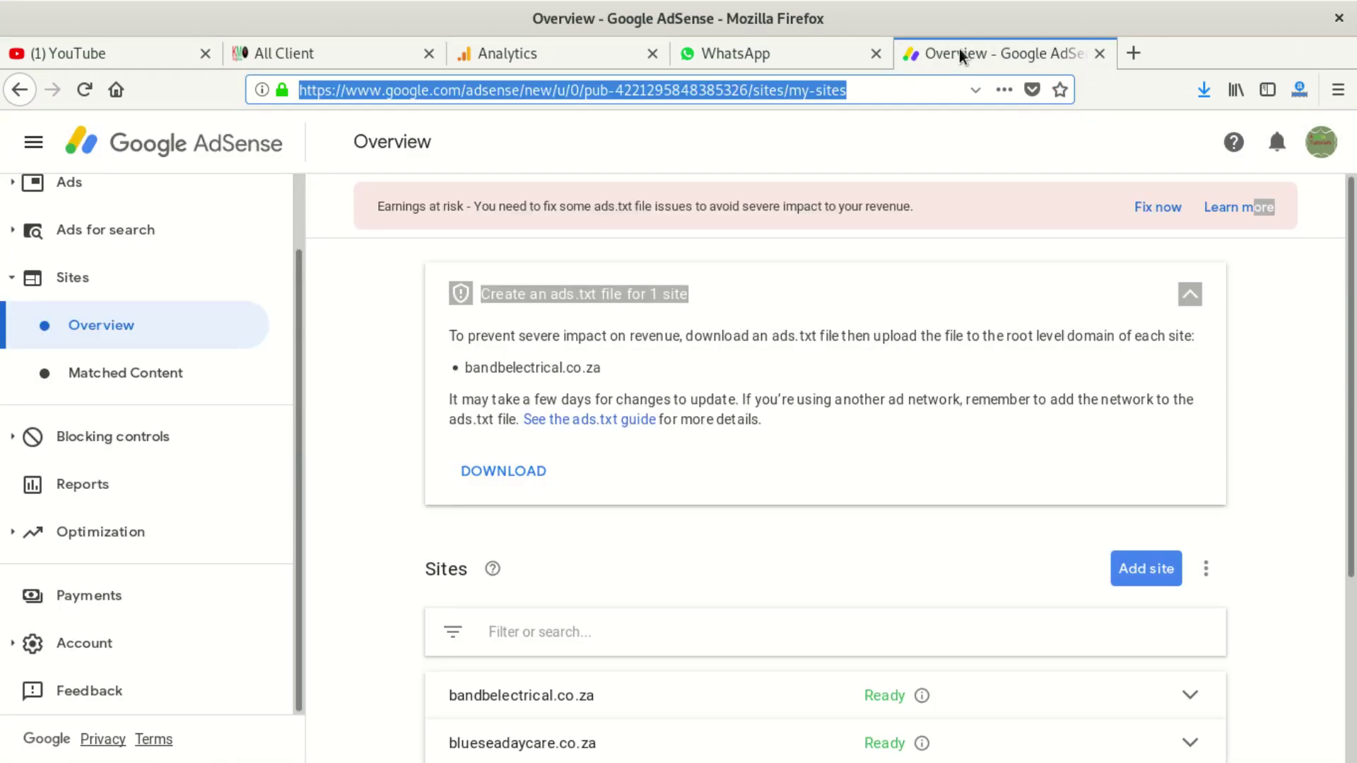
text(goog)
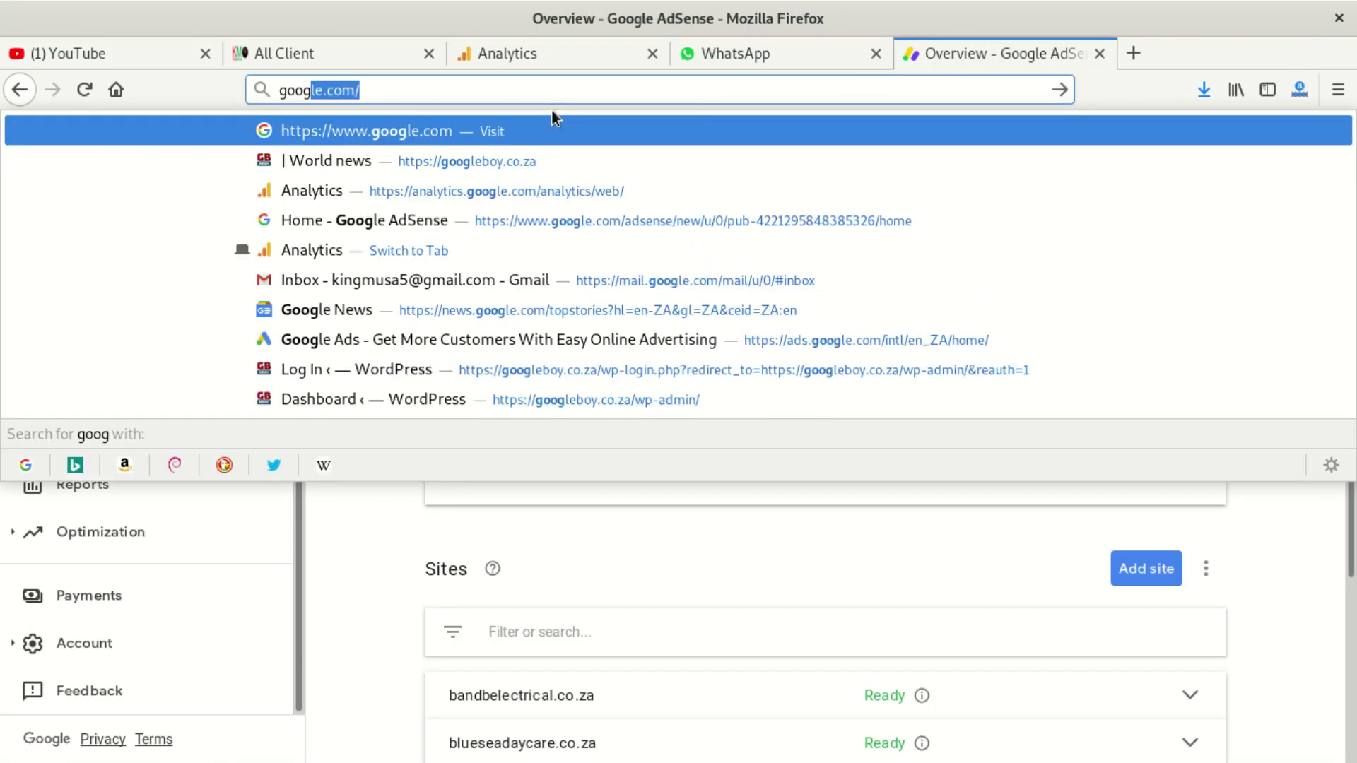
key(BackSpace)
key(BackSpace)
key(BackSpace)
key(BackSpace)
key(BackSpace)
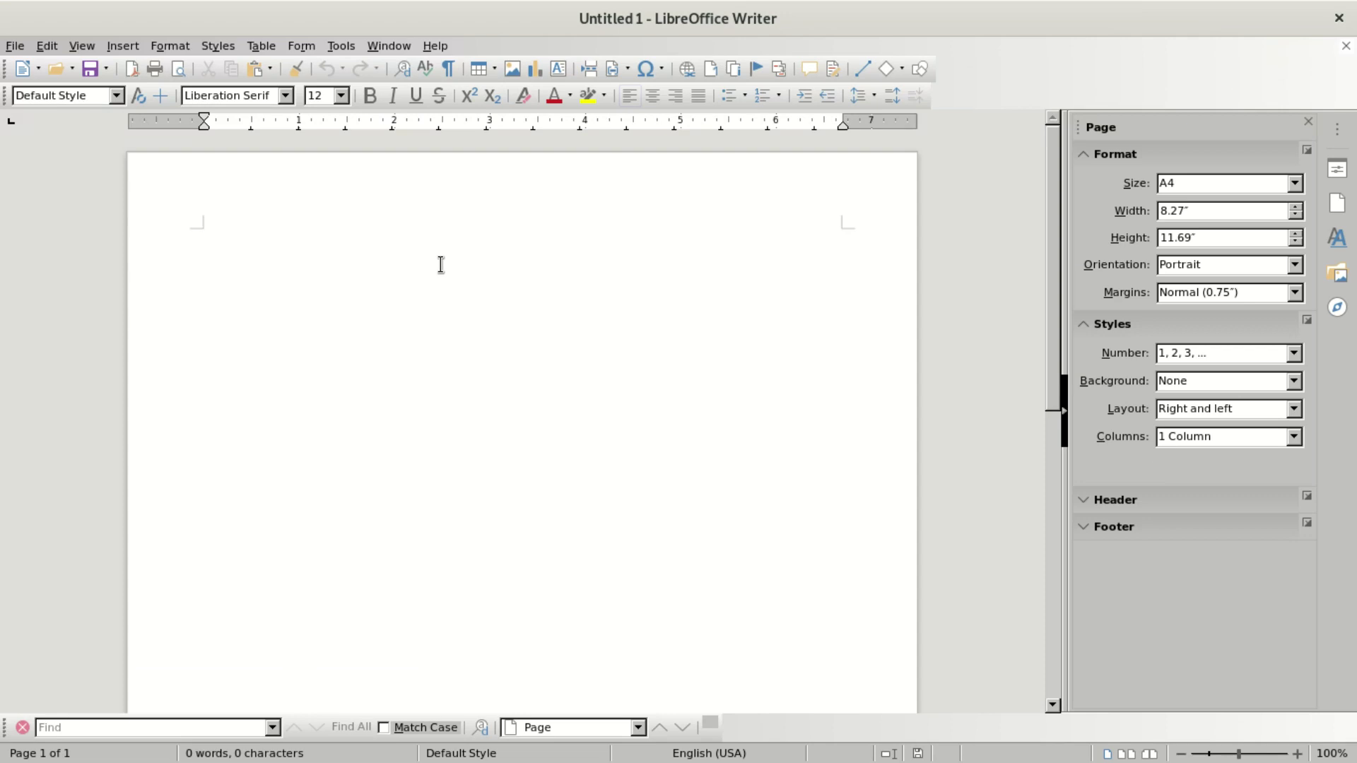
- Type the line 'Hi this my name azania', fixing the typo in the name
text(Hi )
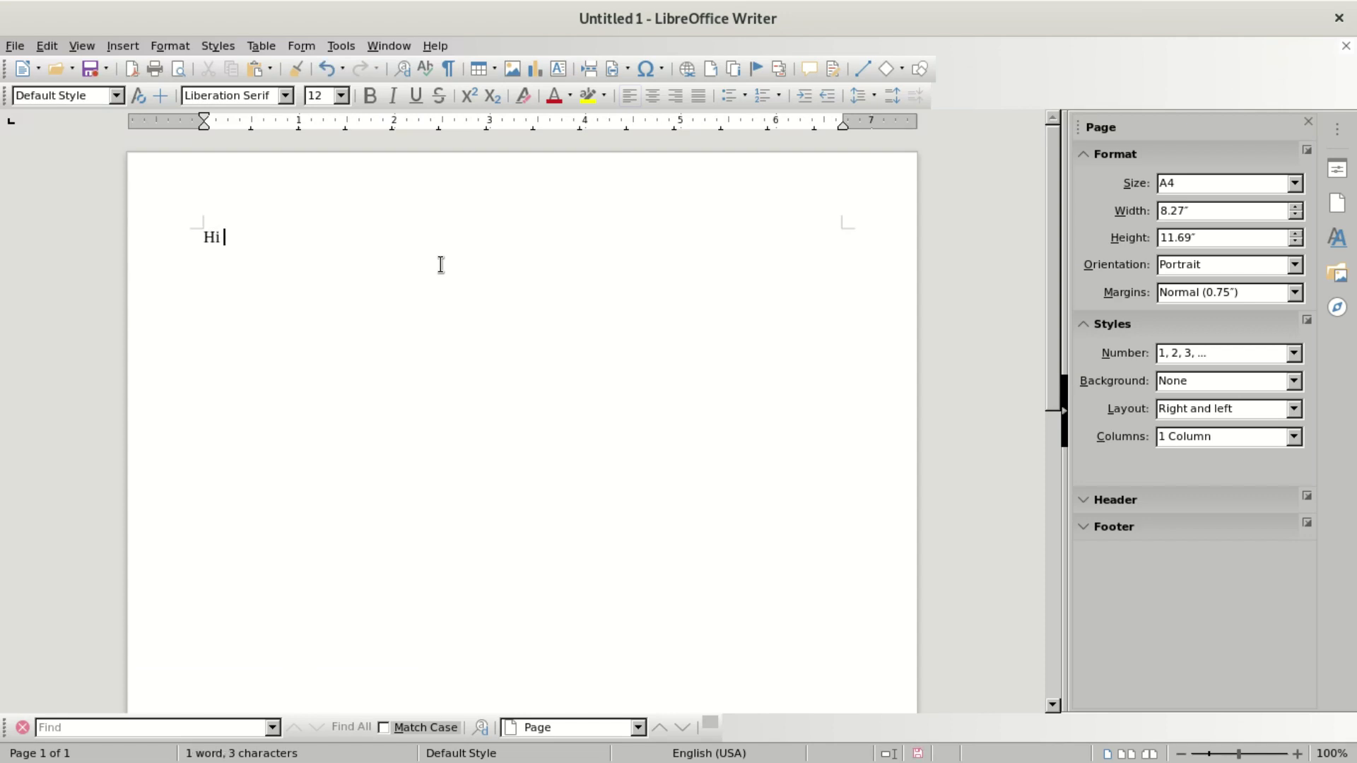
text(this my )
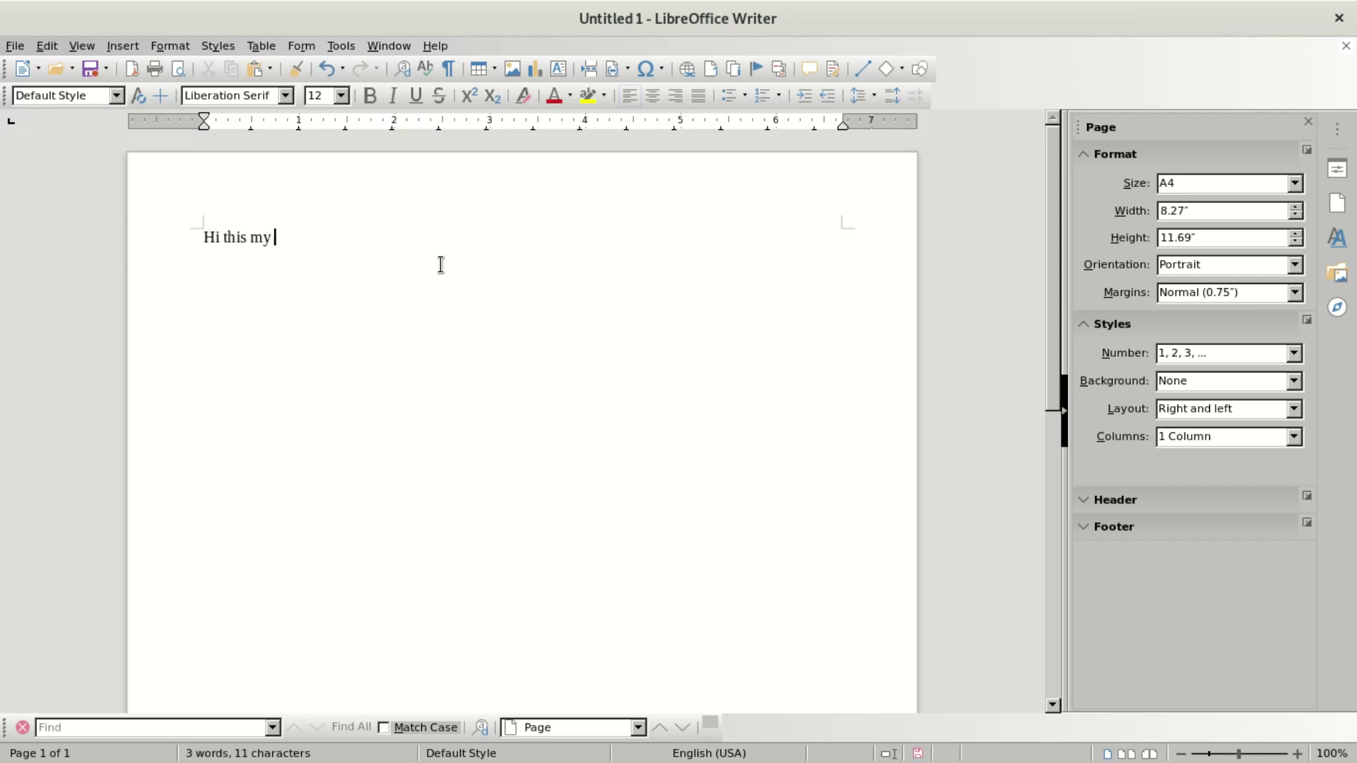
text(name az)
key(BackSpace)
text(zania)
- Glance through the Edit menu without choosing anything, scroll the page, and open the File menu
click(21, 44)
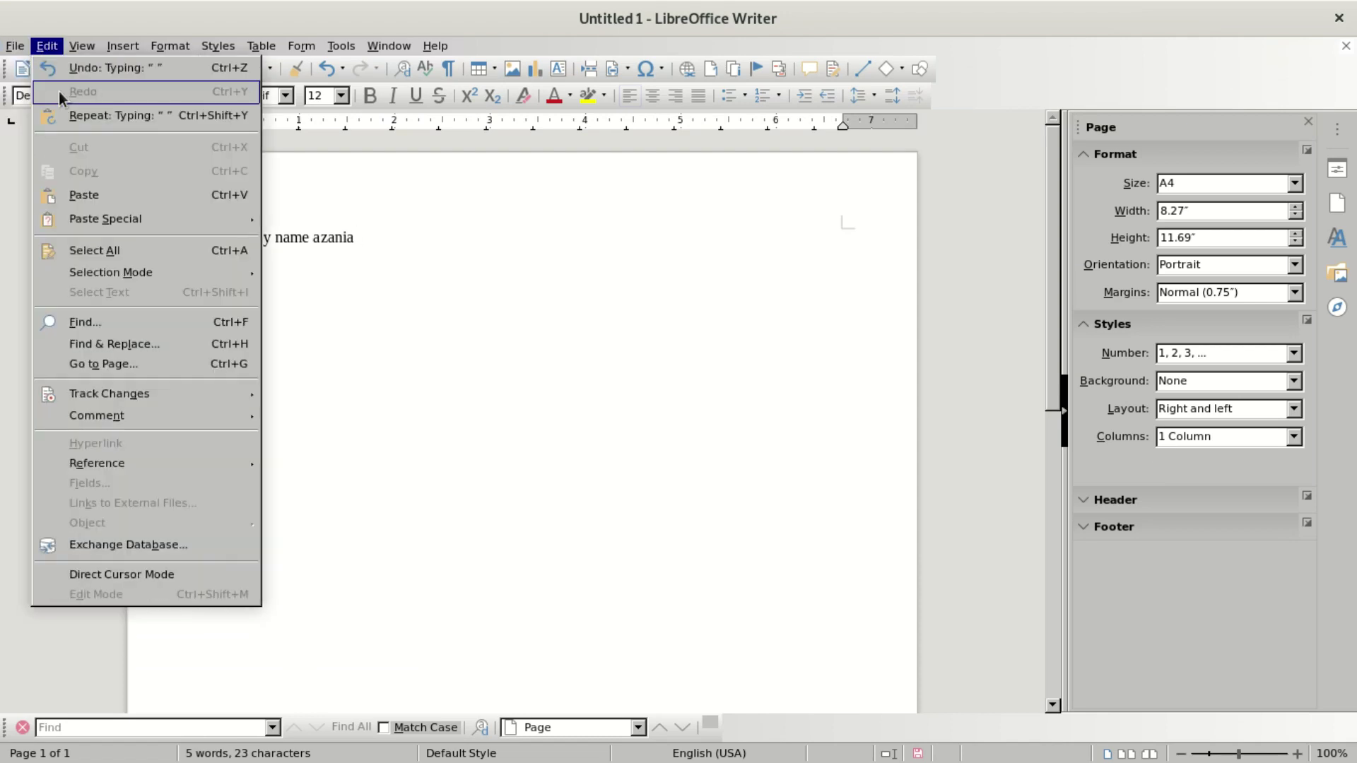
click(511, 188)
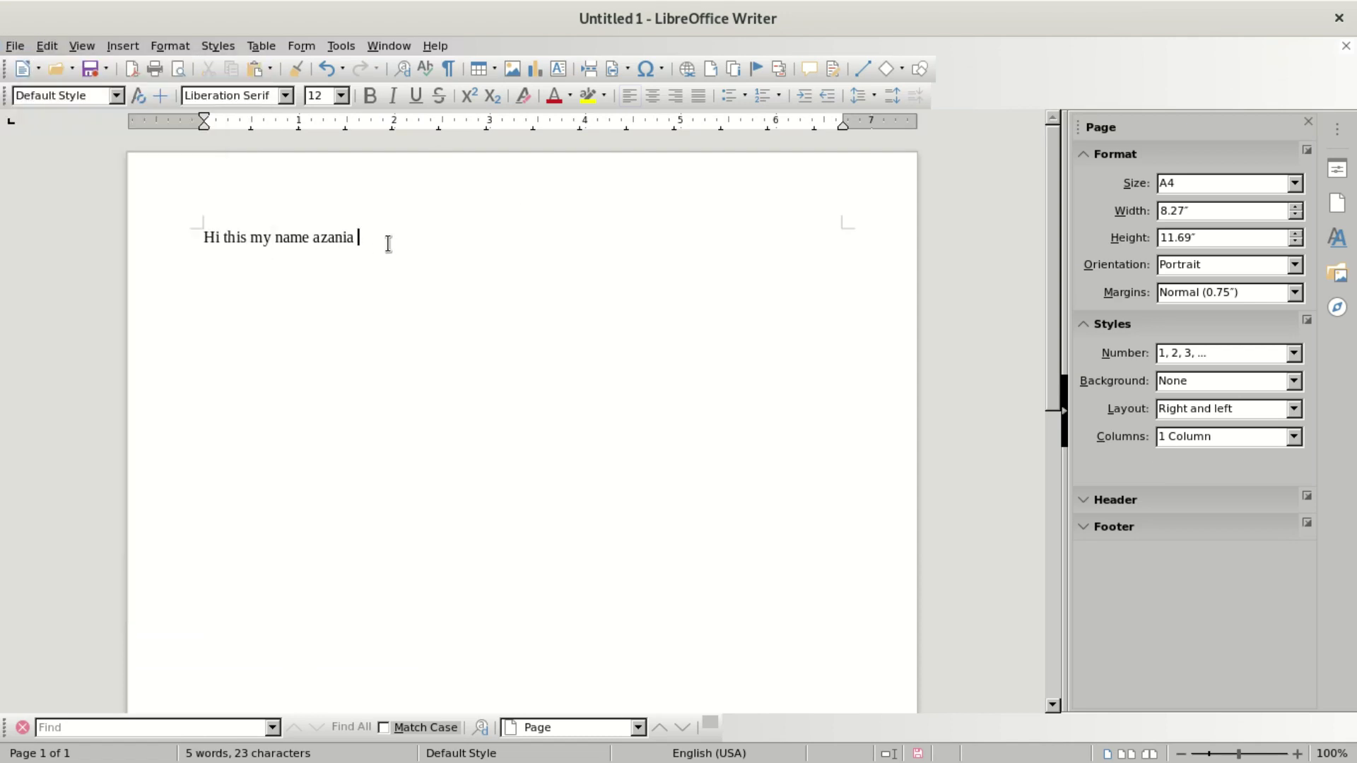
scroll(143, 202, down, 3)
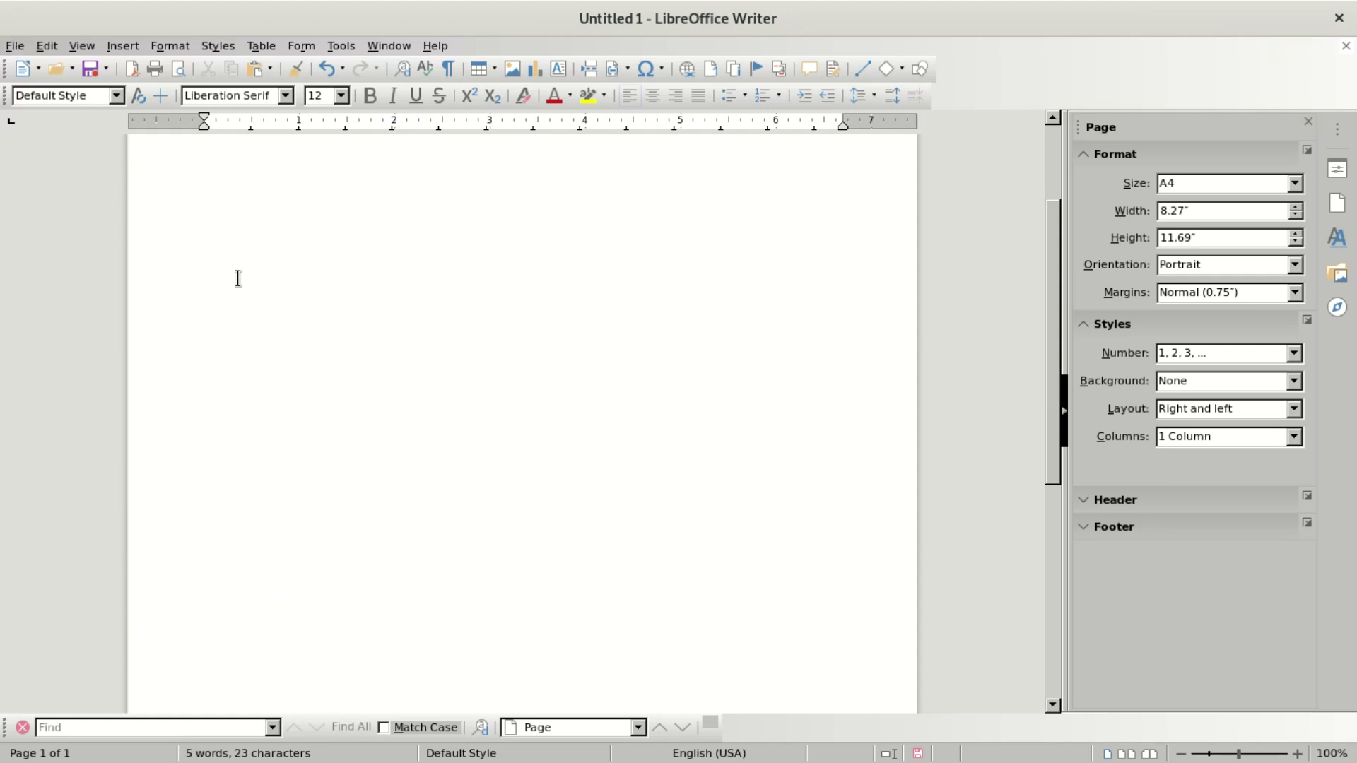
scroll(237, 278, up, 3)
click(8, 45)
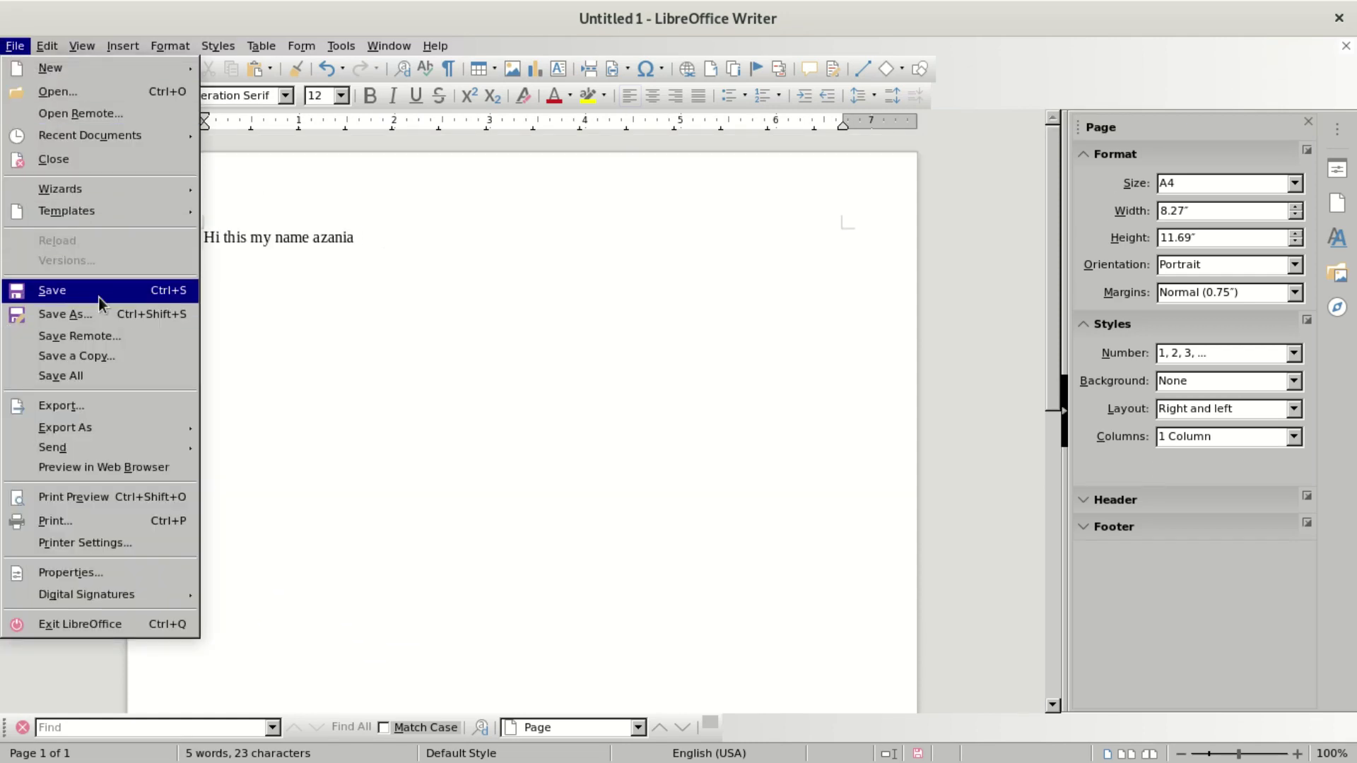
click(111, 315)
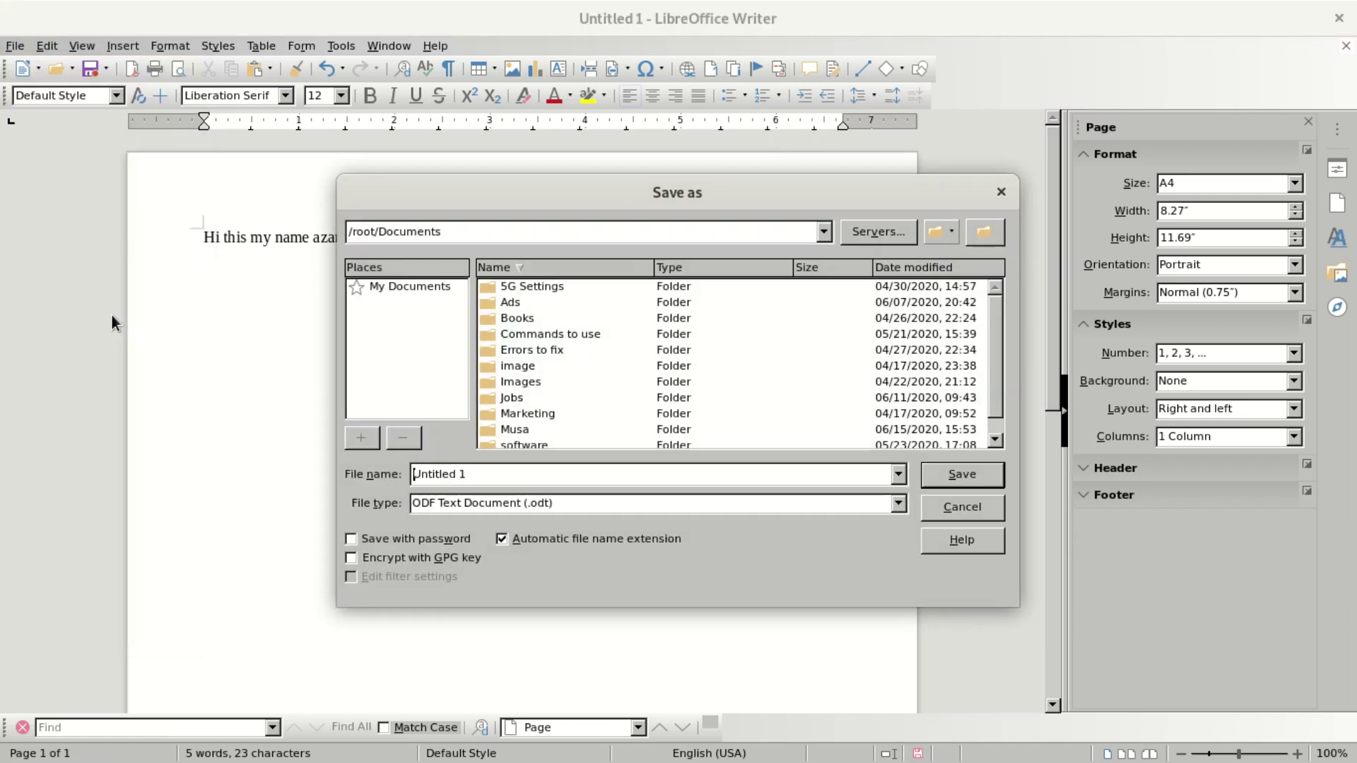
click(899, 503)
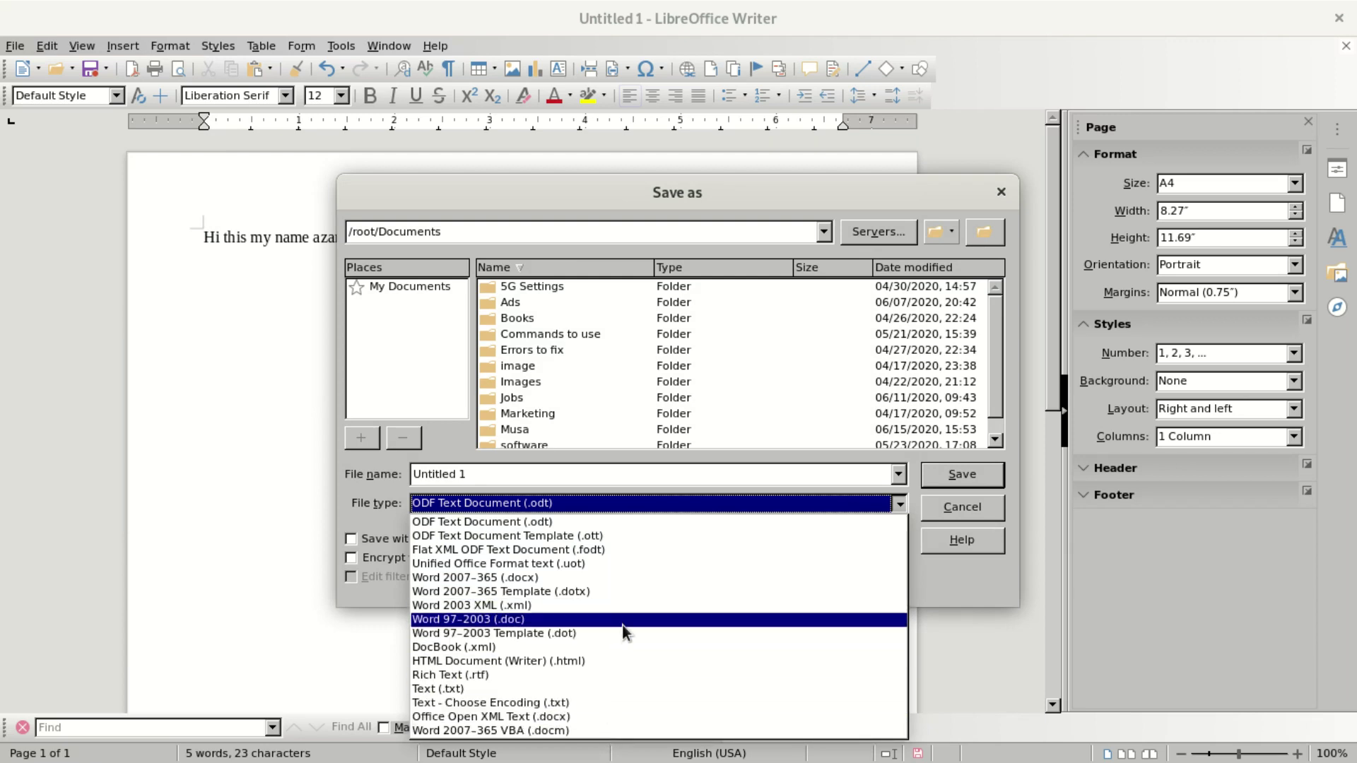
click(996, 189)
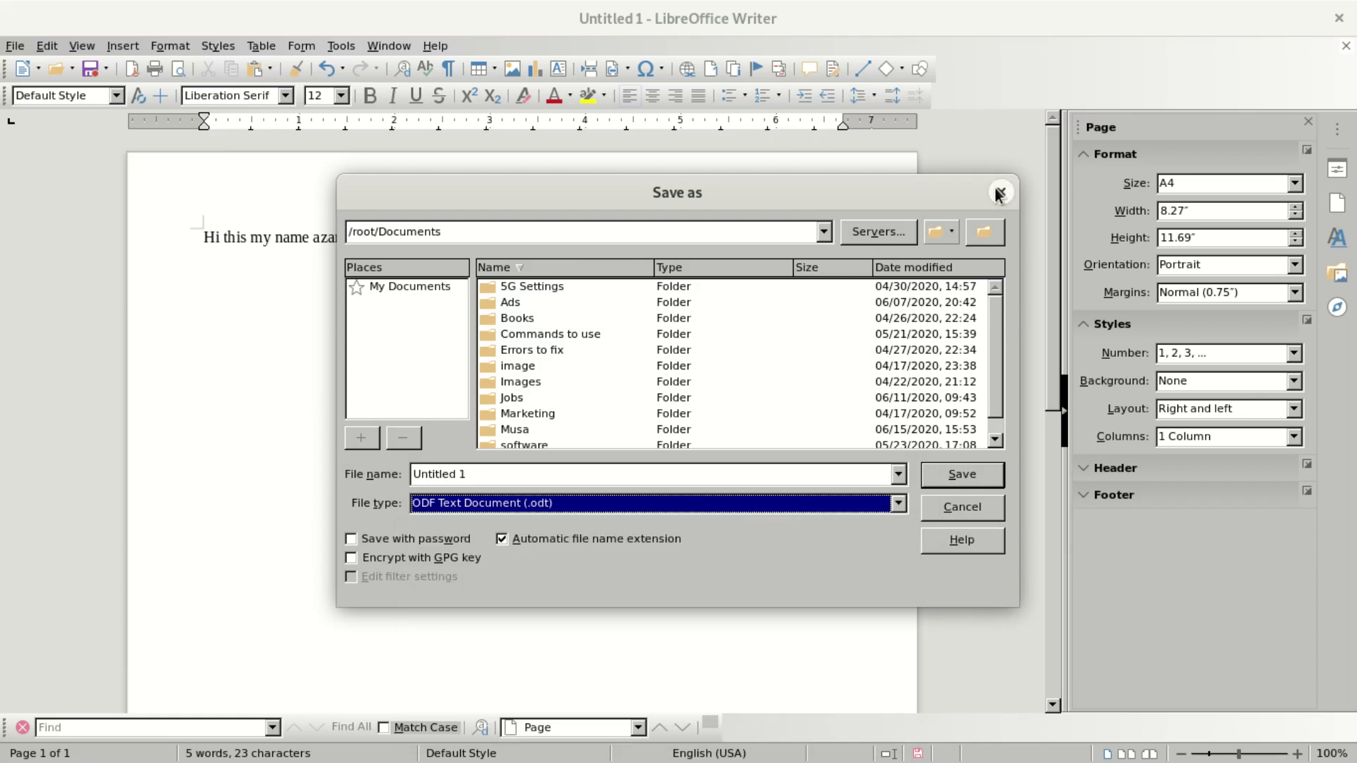
click(1000, 193)
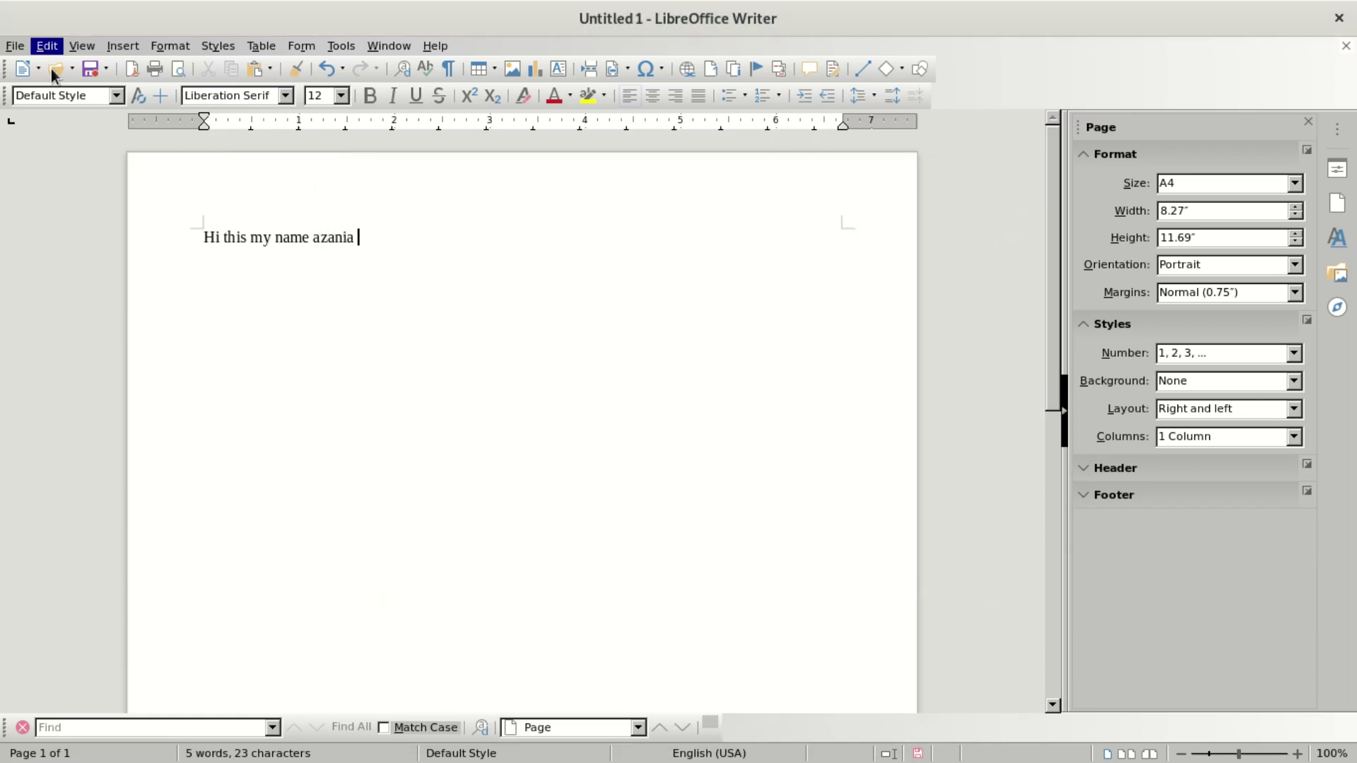
- Choose File > Export As > Export as PDF to reach the PDF Options dialog
click(10, 48)
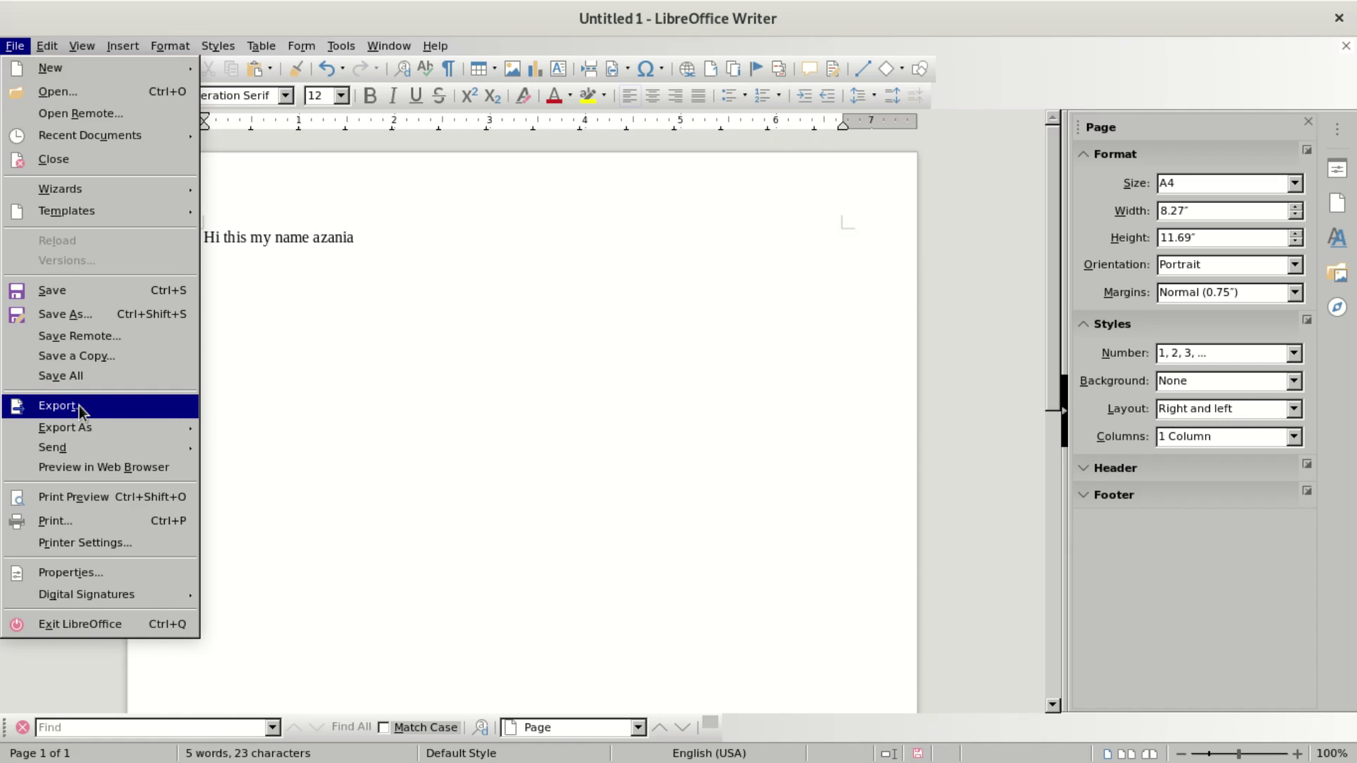
mouse_move(86, 433)
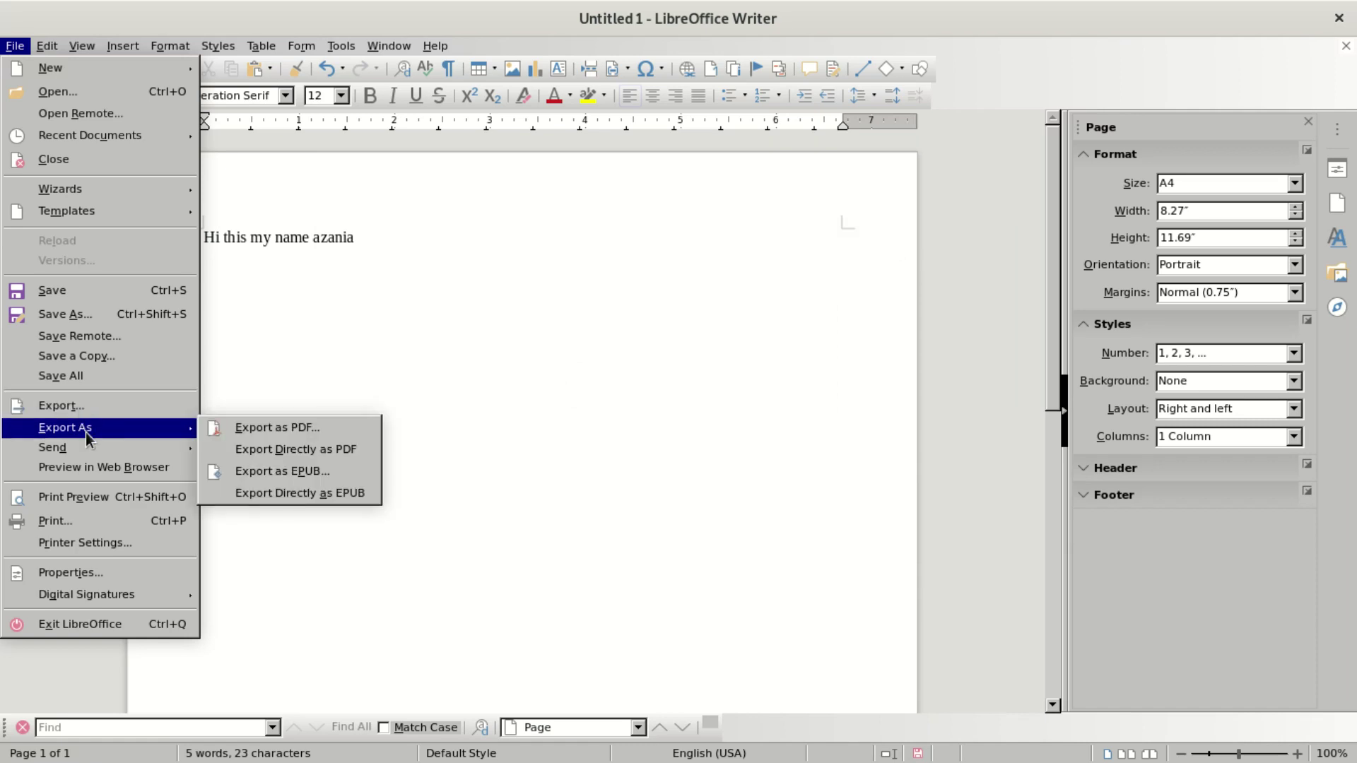
click(307, 428)
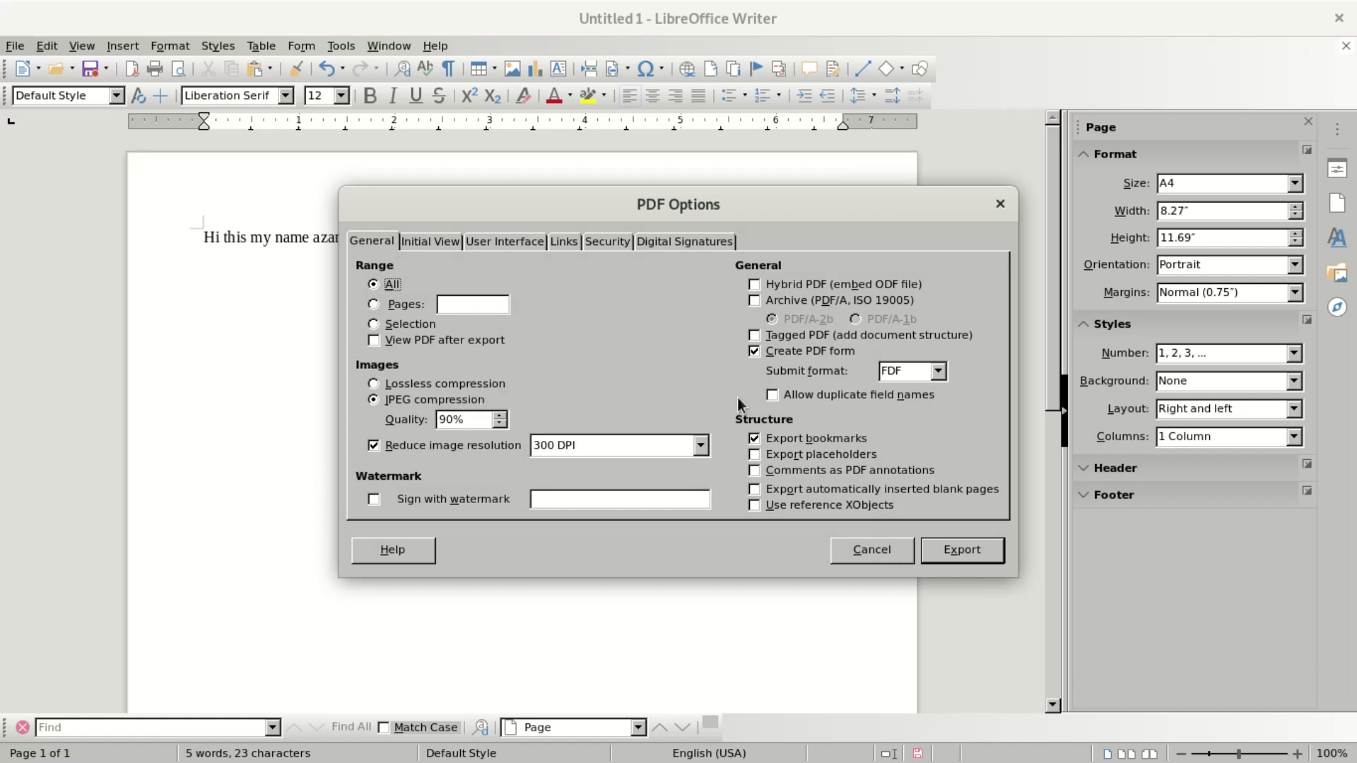
- Accept the PDF options and export as 'my pdf libre office' into Documents/software
click(954, 557)
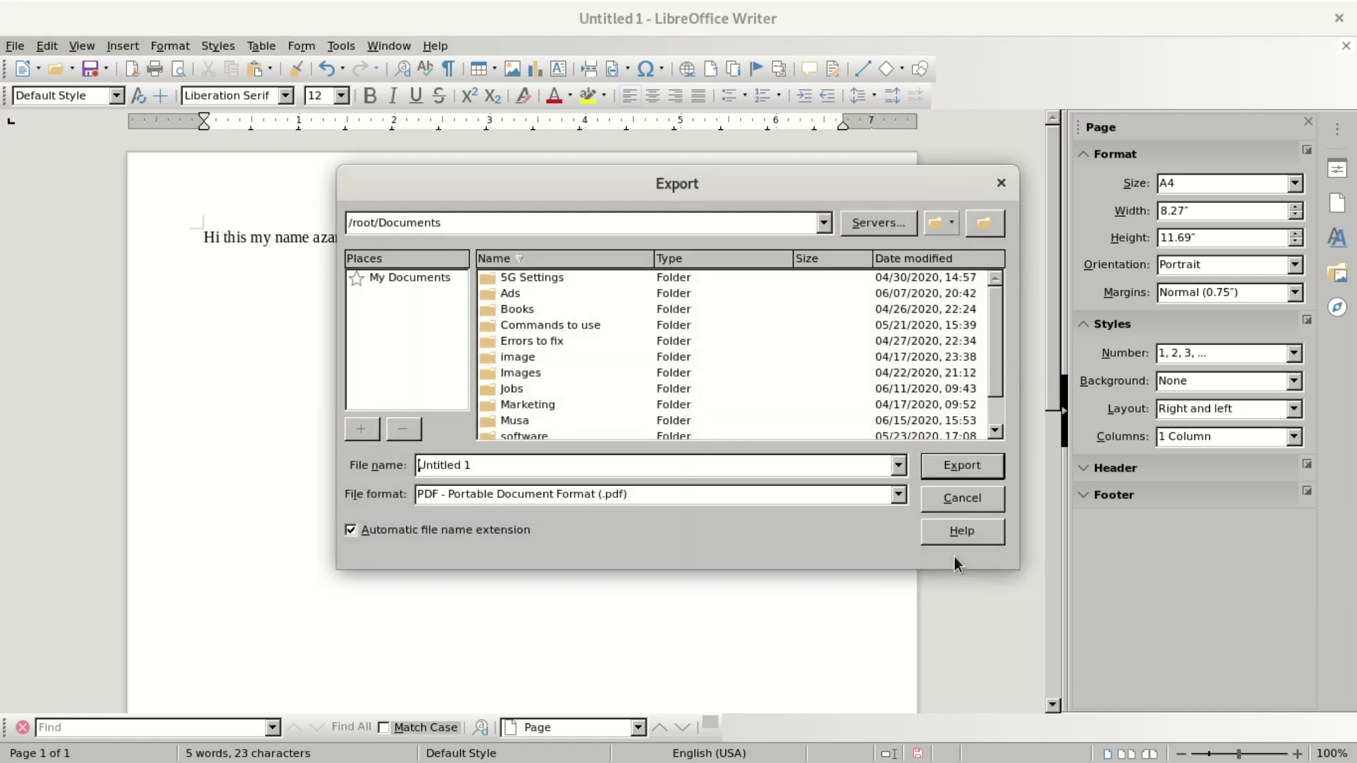
click(422, 274)
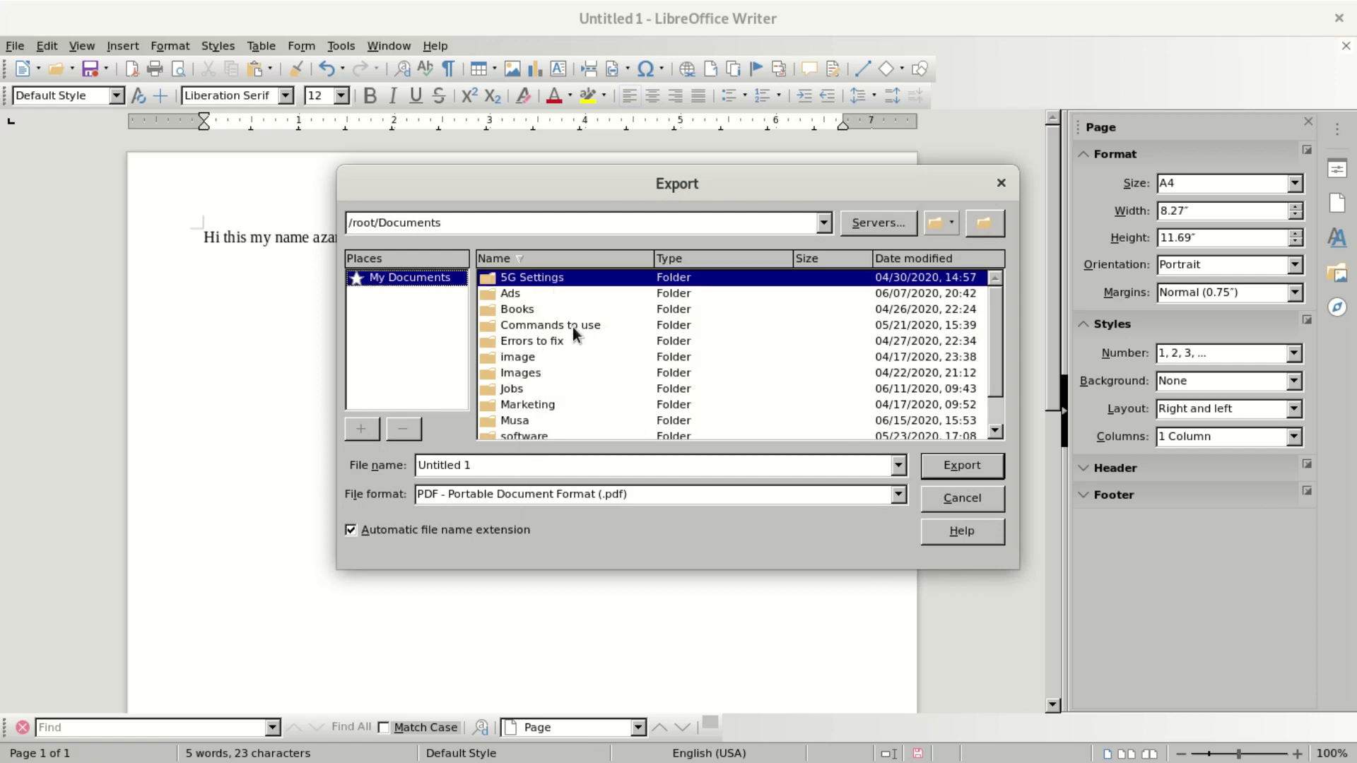
scroll(571, 327, down, 1)
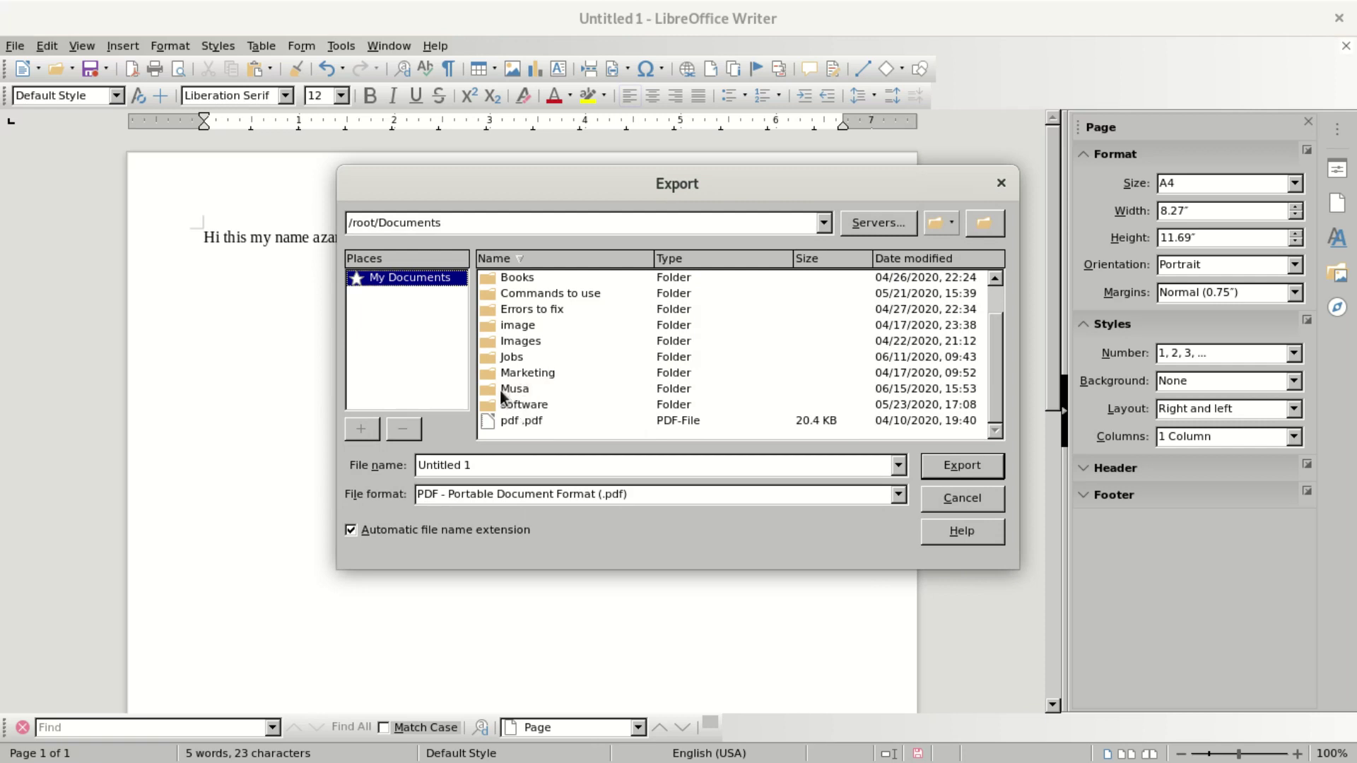
double_click(519, 406)
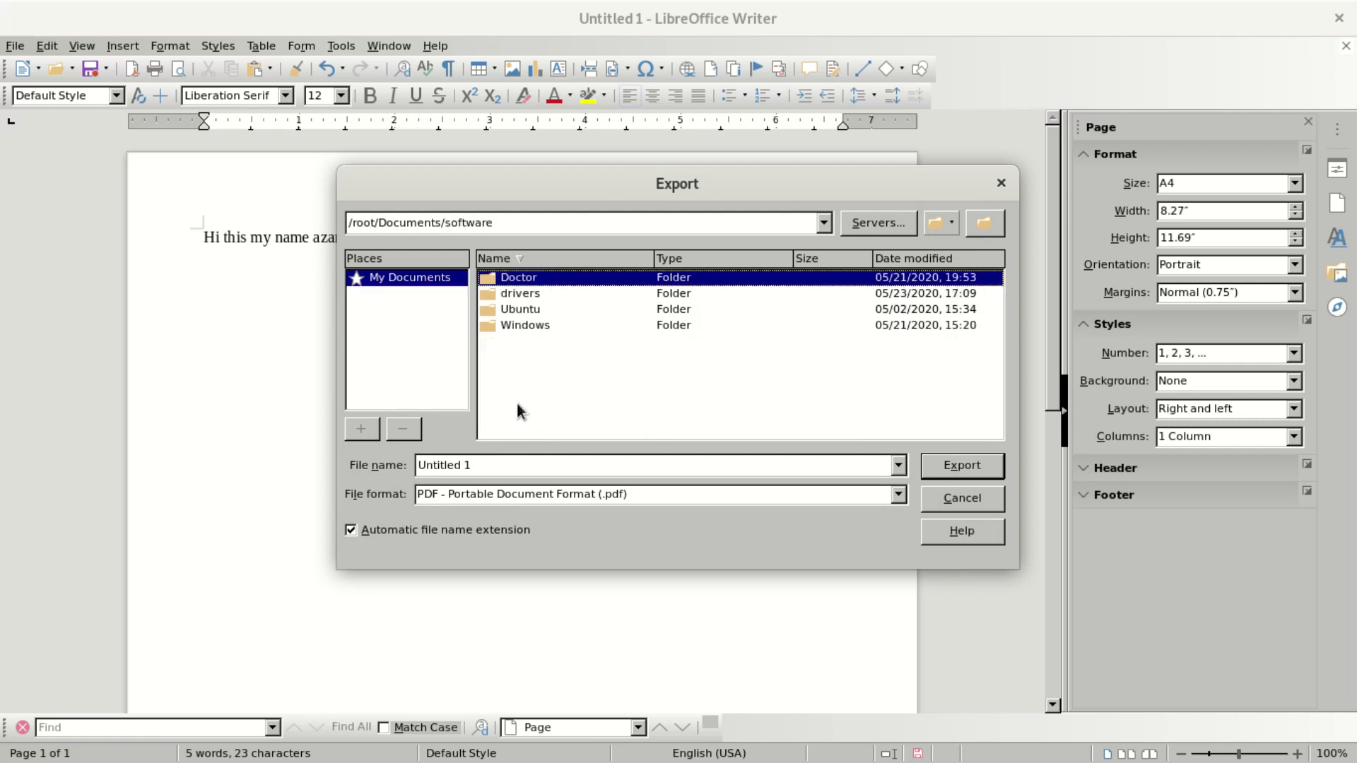
click(520, 464)
triple_click(520, 460)
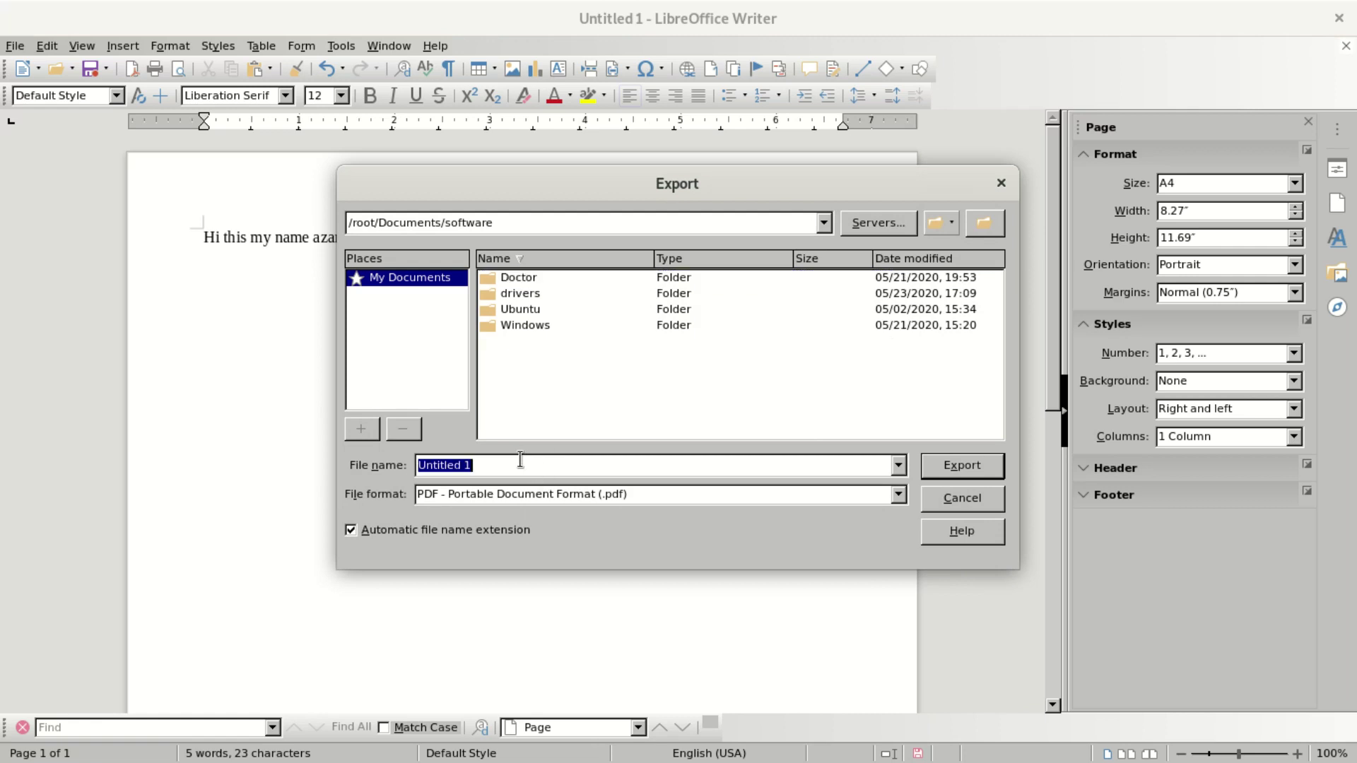
text(my pdf)
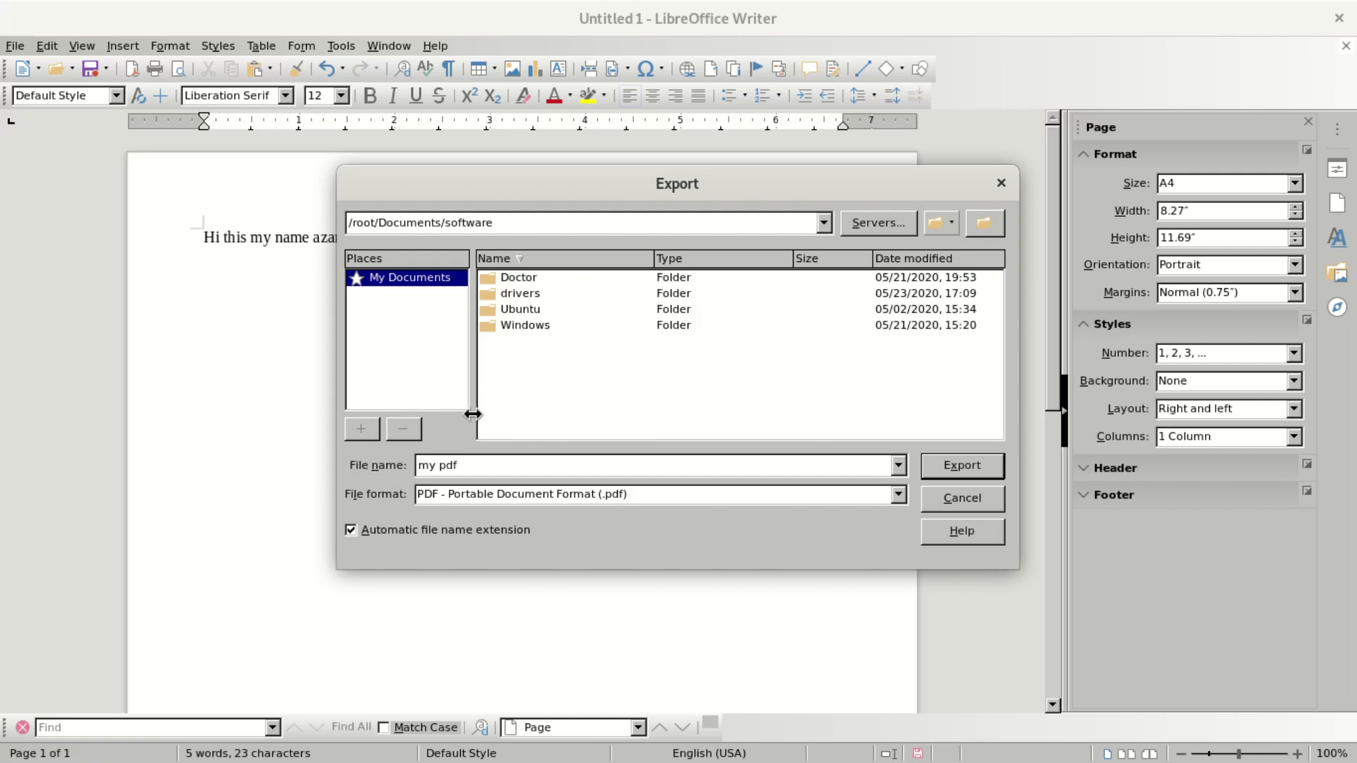
text( libre office)
click(958, 473)
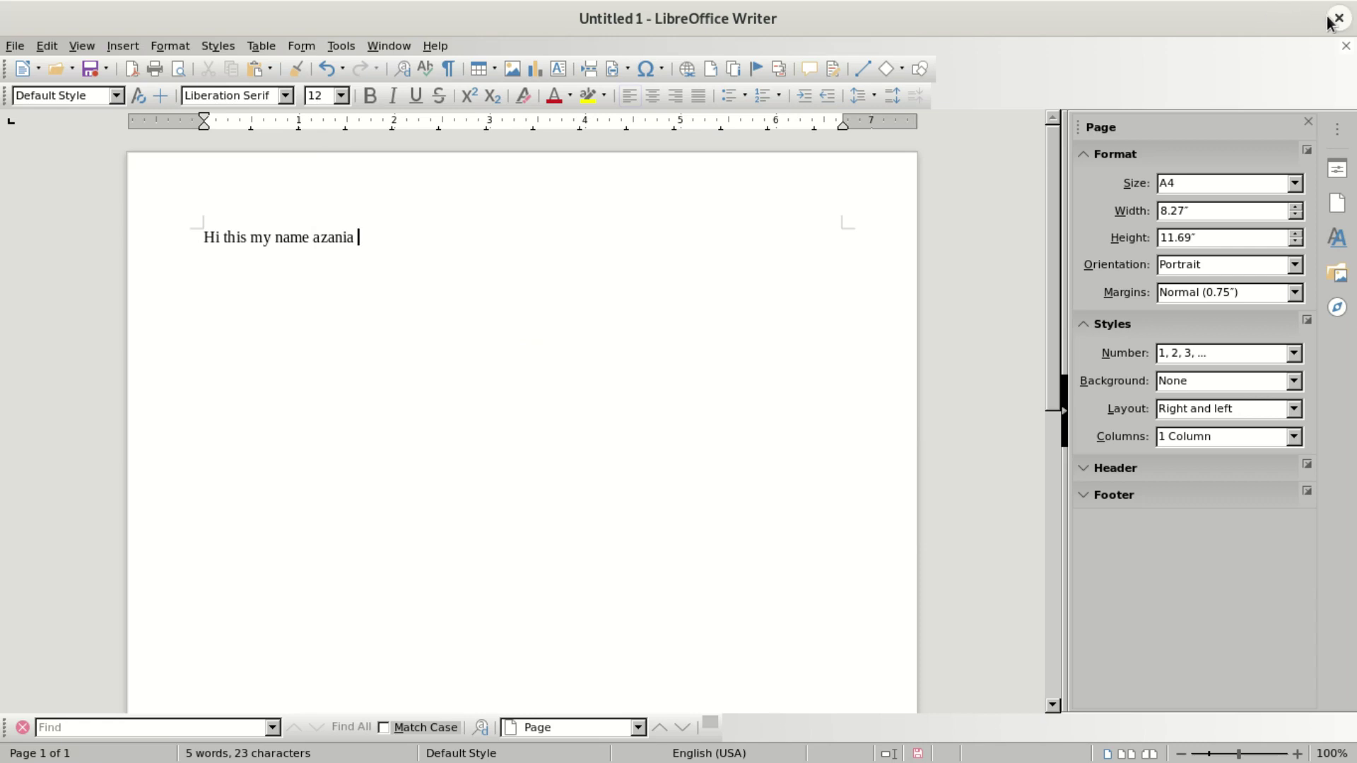
- Move Writer and Firefox aside, then launch Files and maximize it on the Home folder
drag(476, 8, 703, 190)
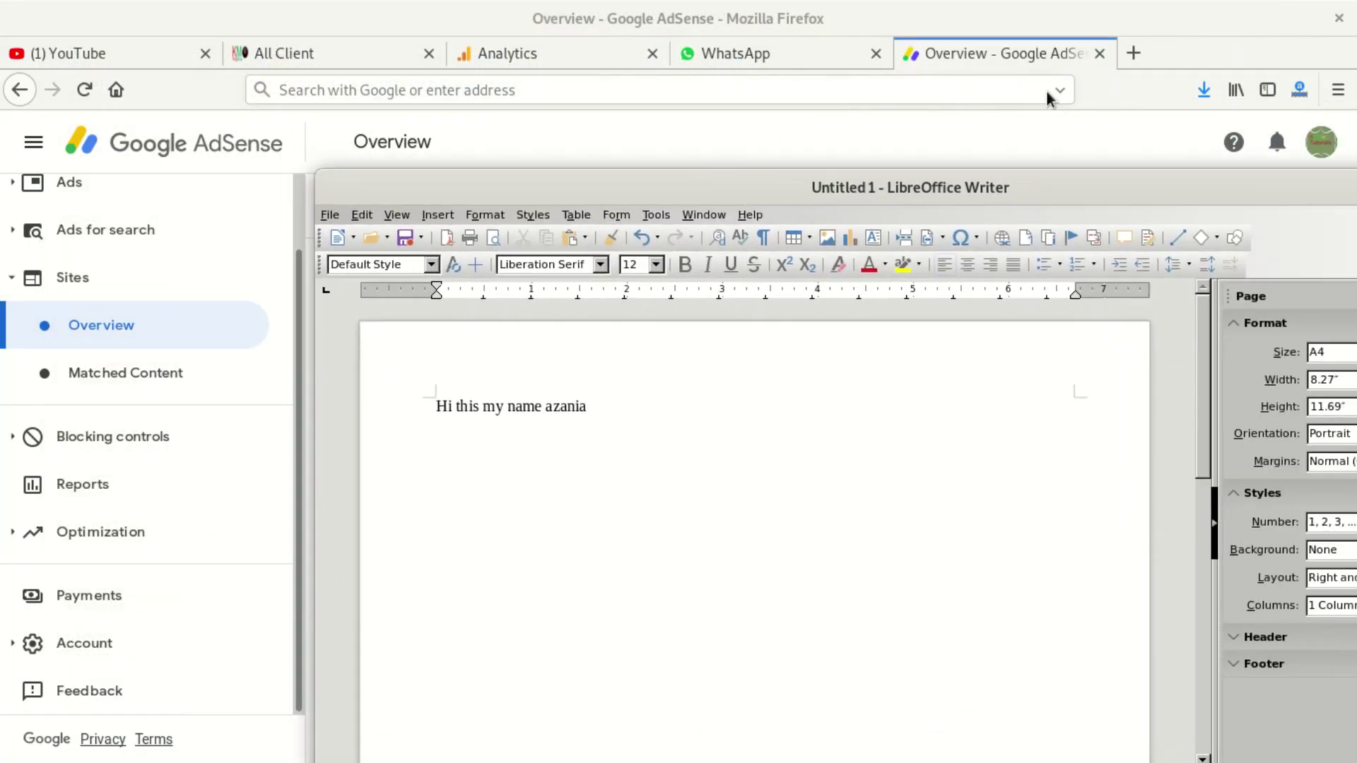
drag(1160, 15, 1176, 548)
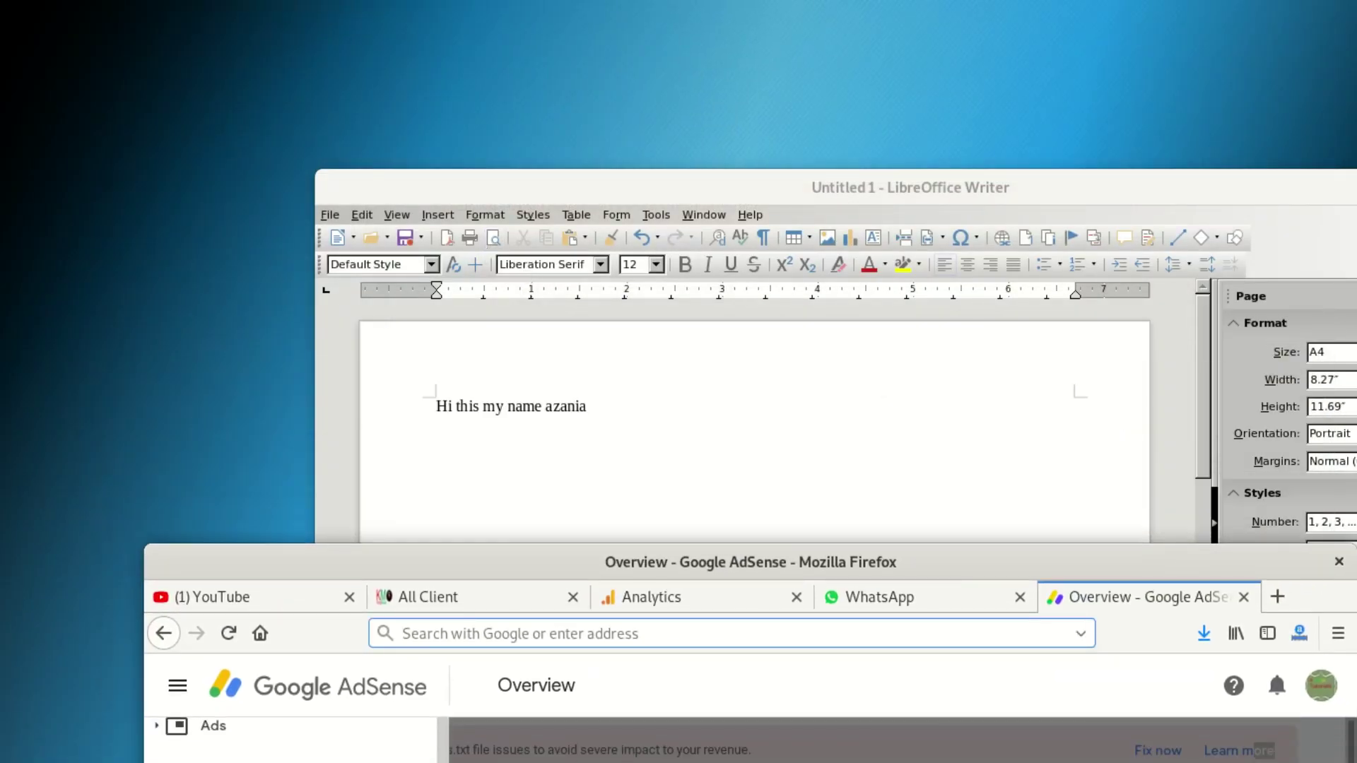
click(1283, 136)
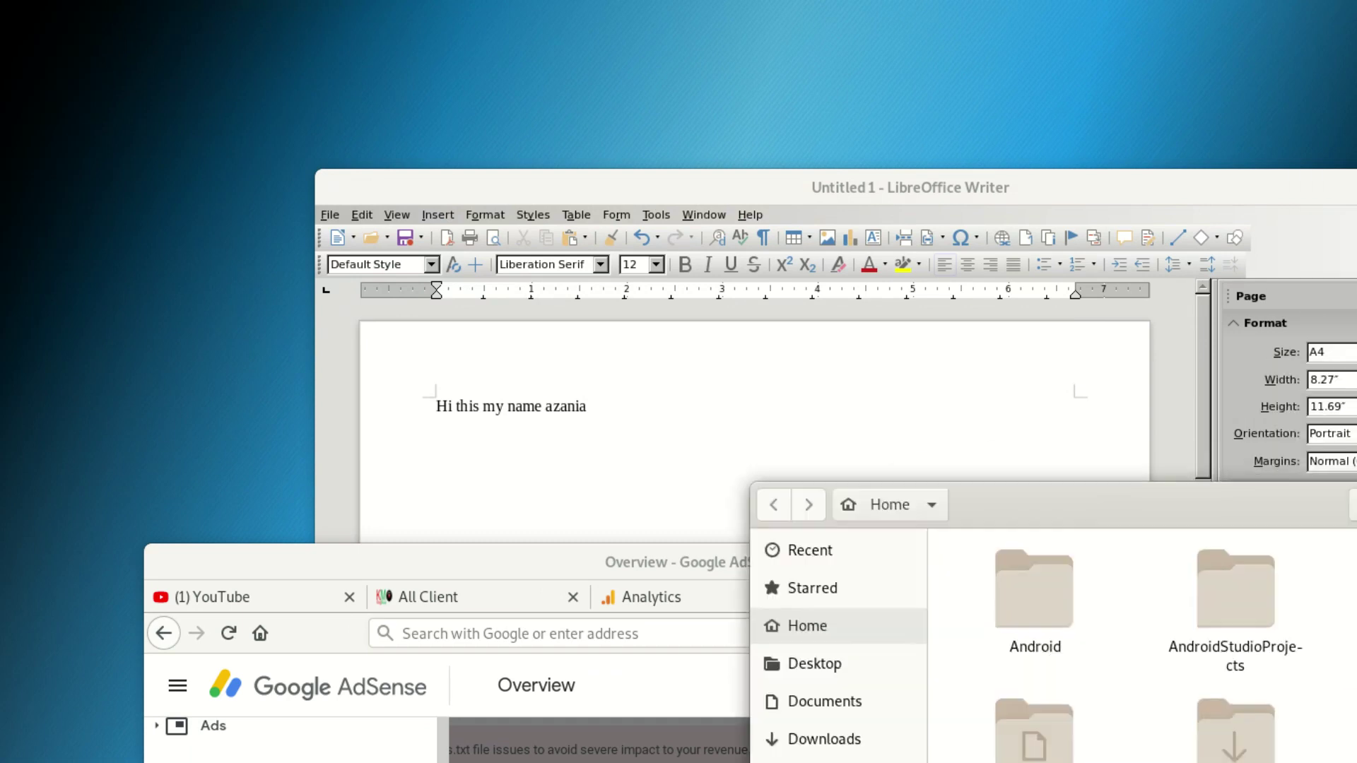
drag(999, 497, 297, 1)
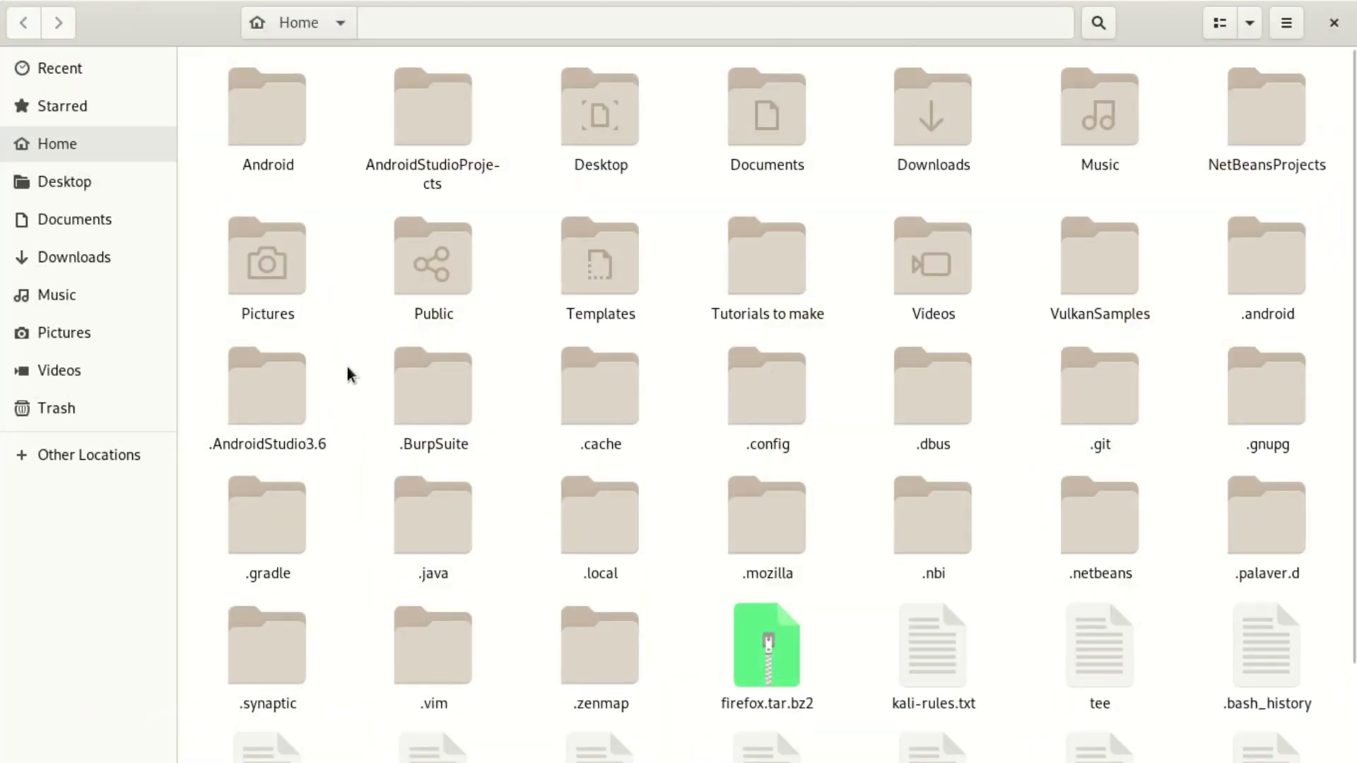
- Go to Documents > software and open 'my pdf libre office.pdf' in the viewer
click(73, 218)
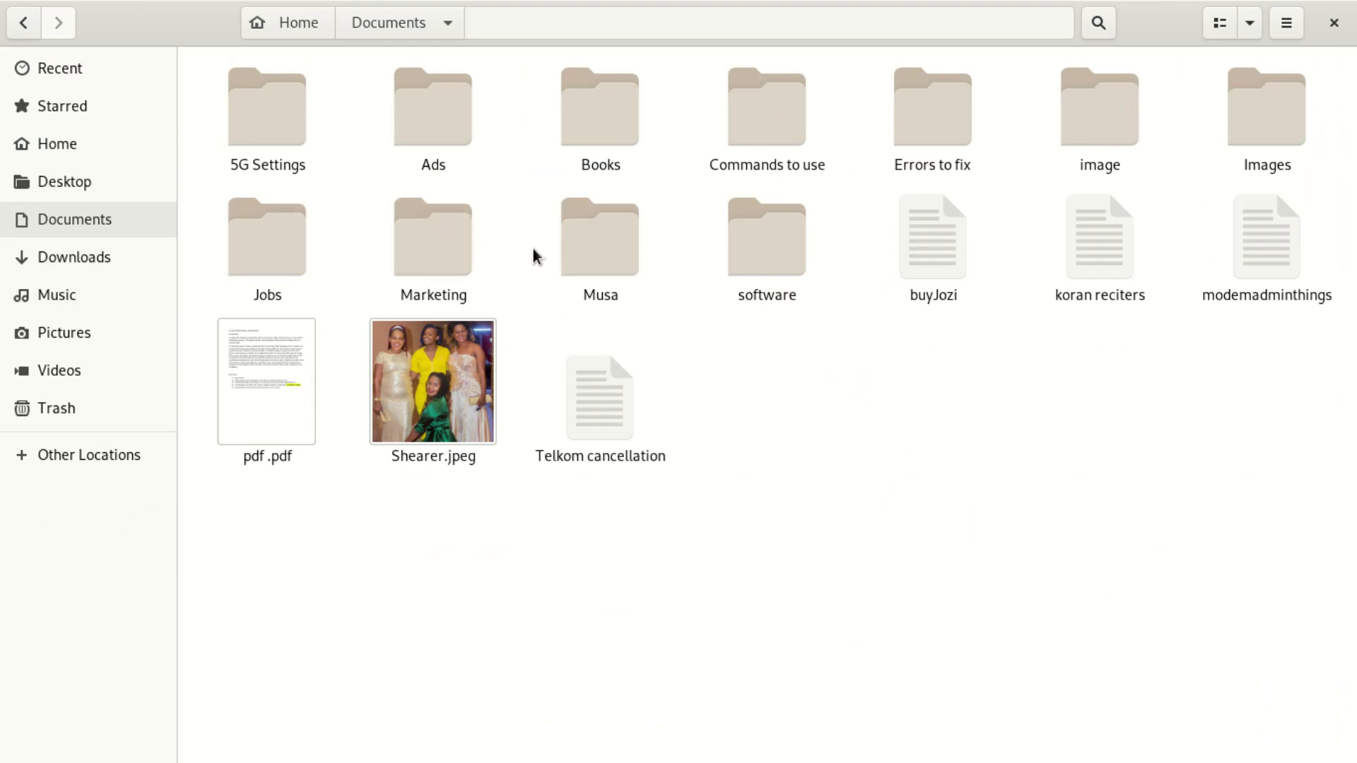
click(786, 254)
double_click(786, 253)
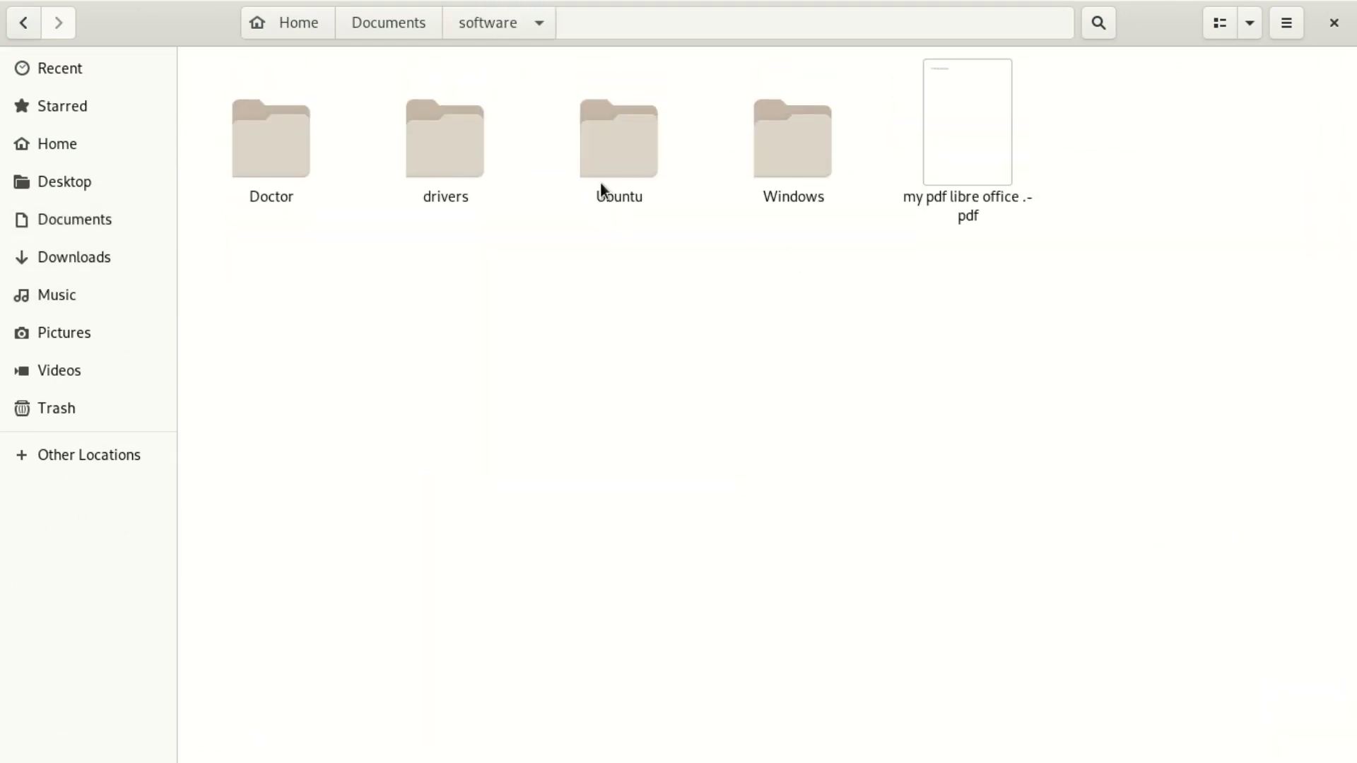
double_click(999, 104)
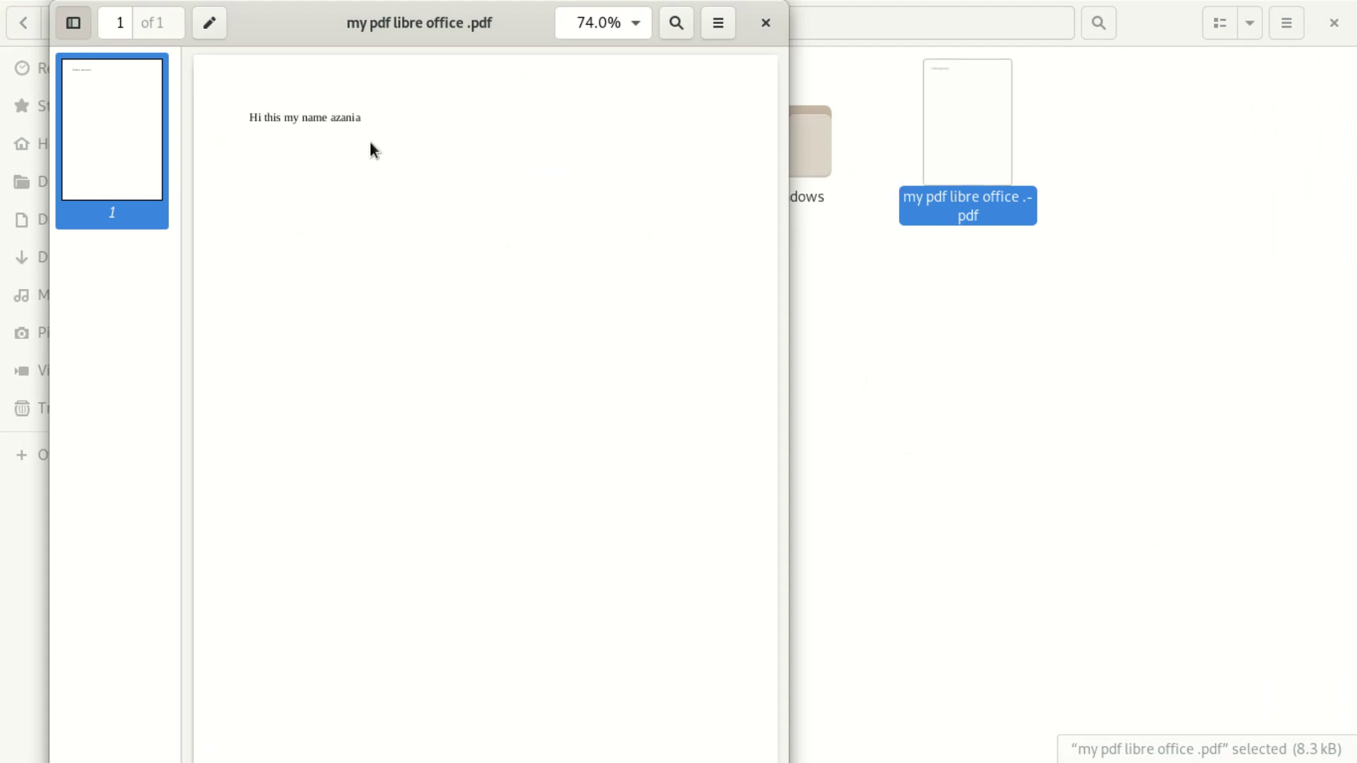
- View the PDF at 100% zoom, widen and move the viewer window, then close it
click(638, 23)
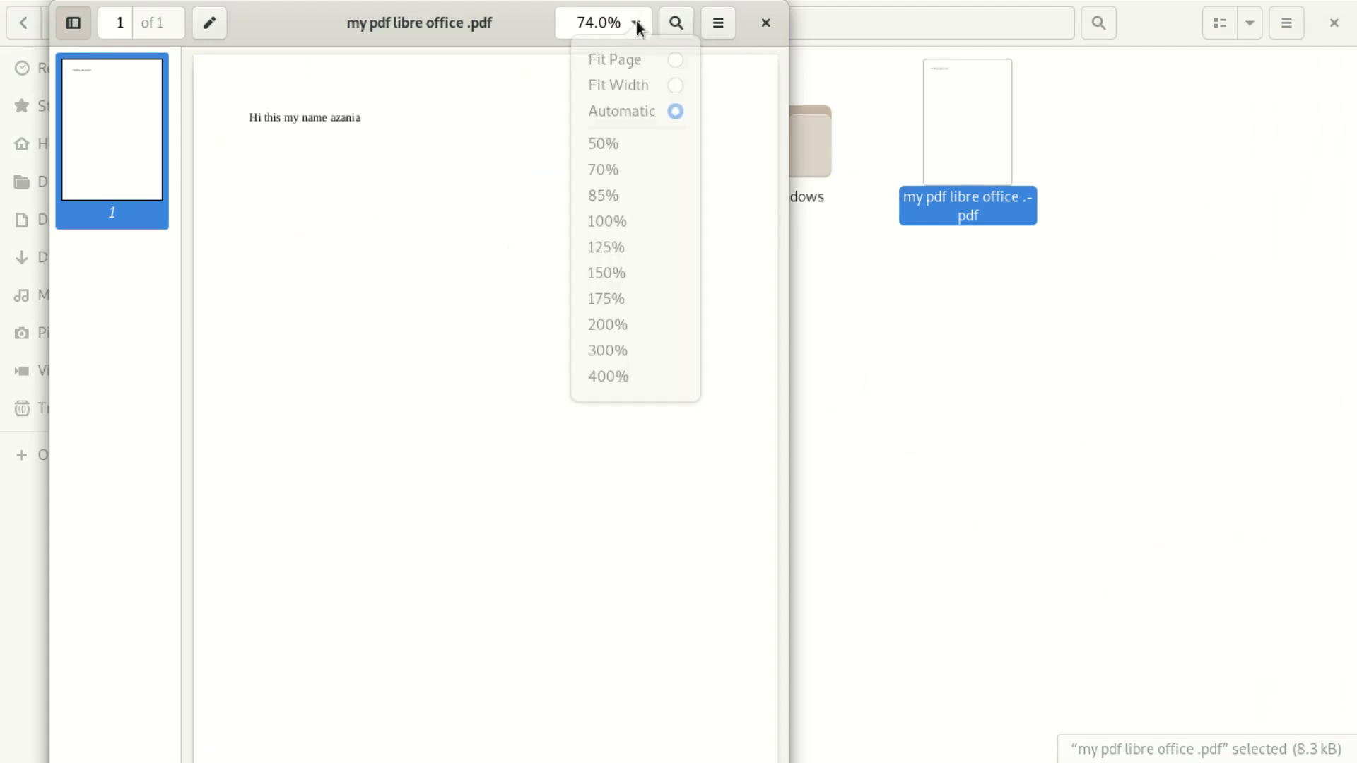
click(621, 232)
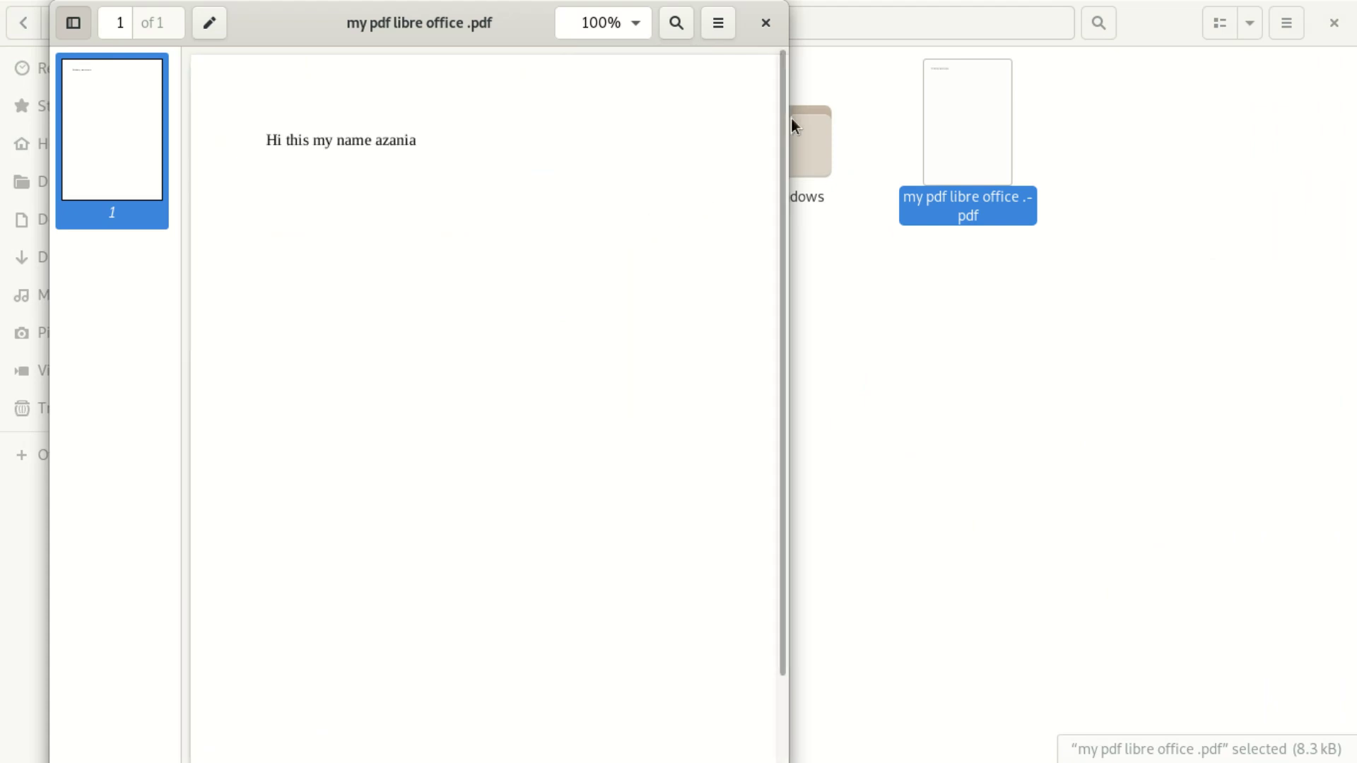
drag(787, 95, 1353, 159)
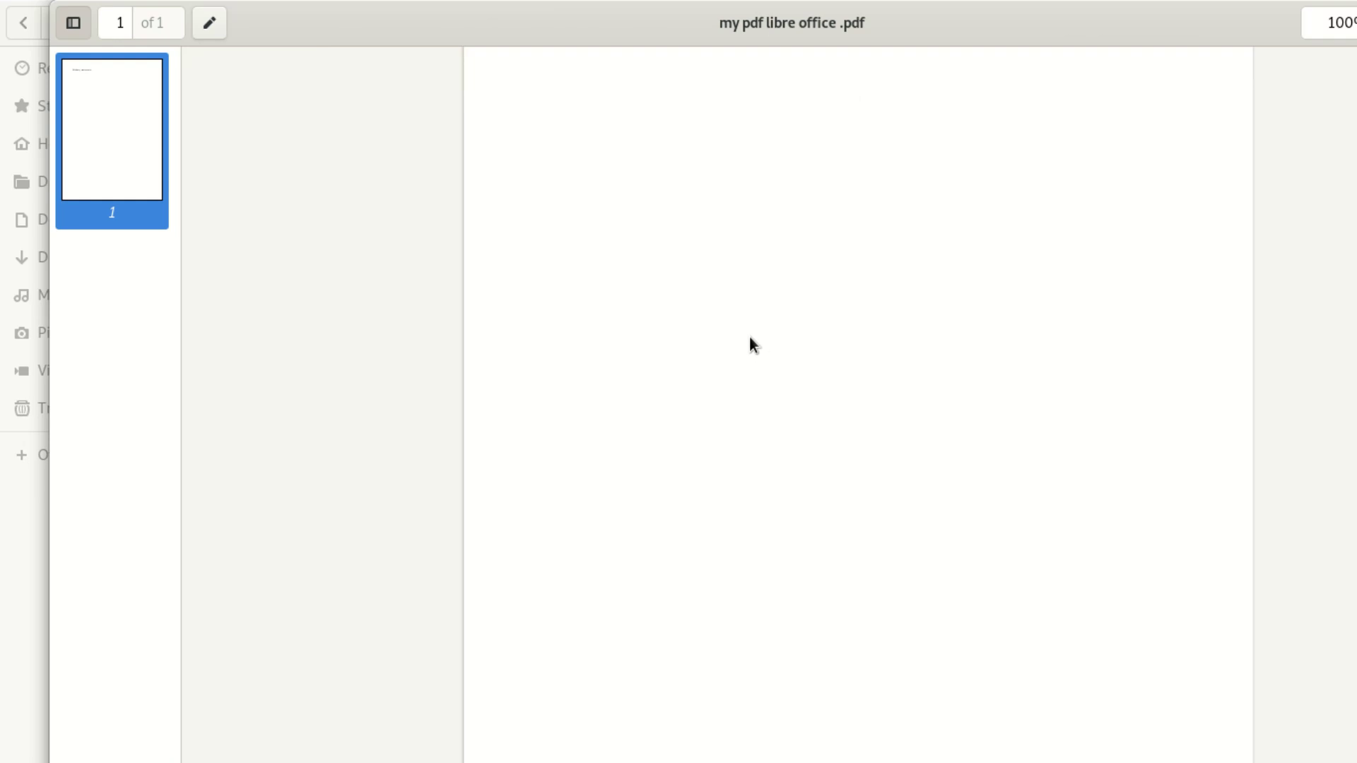
drag(1063, 3, 502, 53)
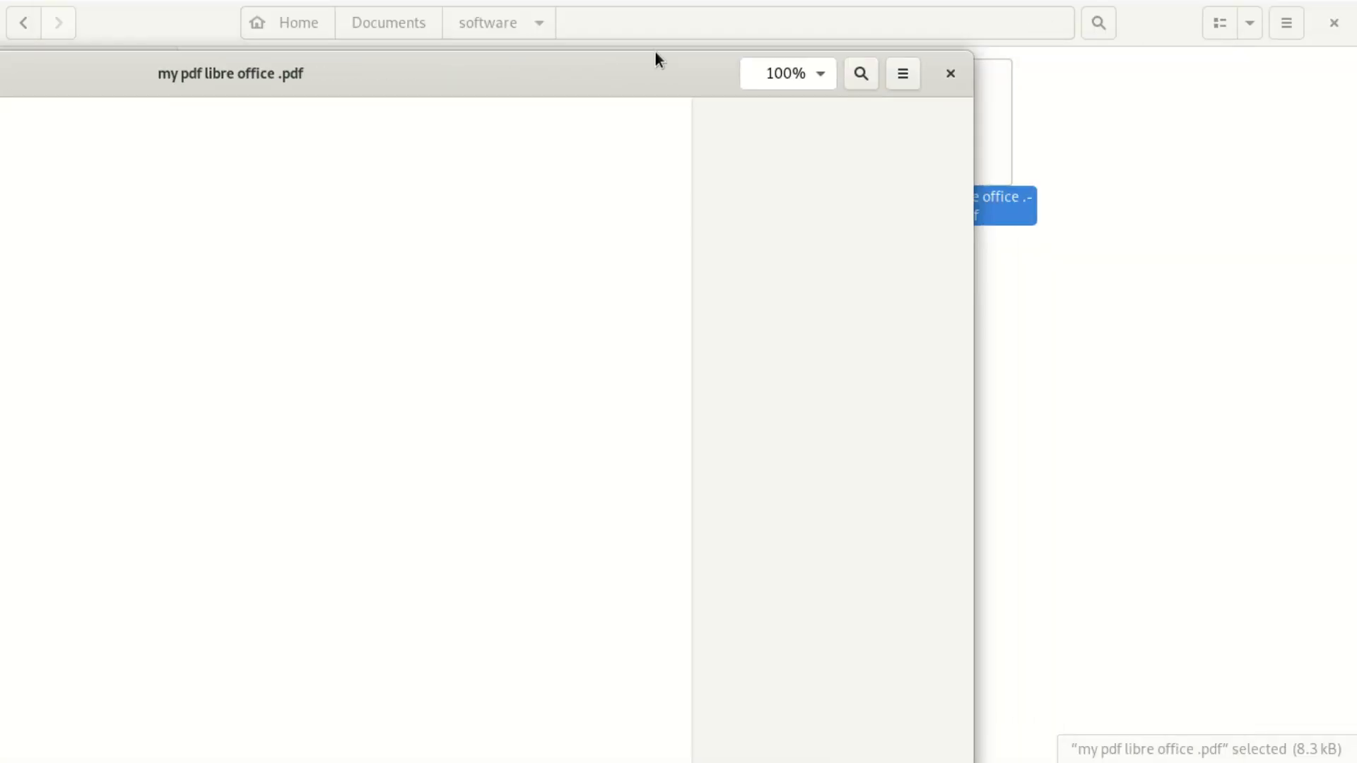
click(947, 74)
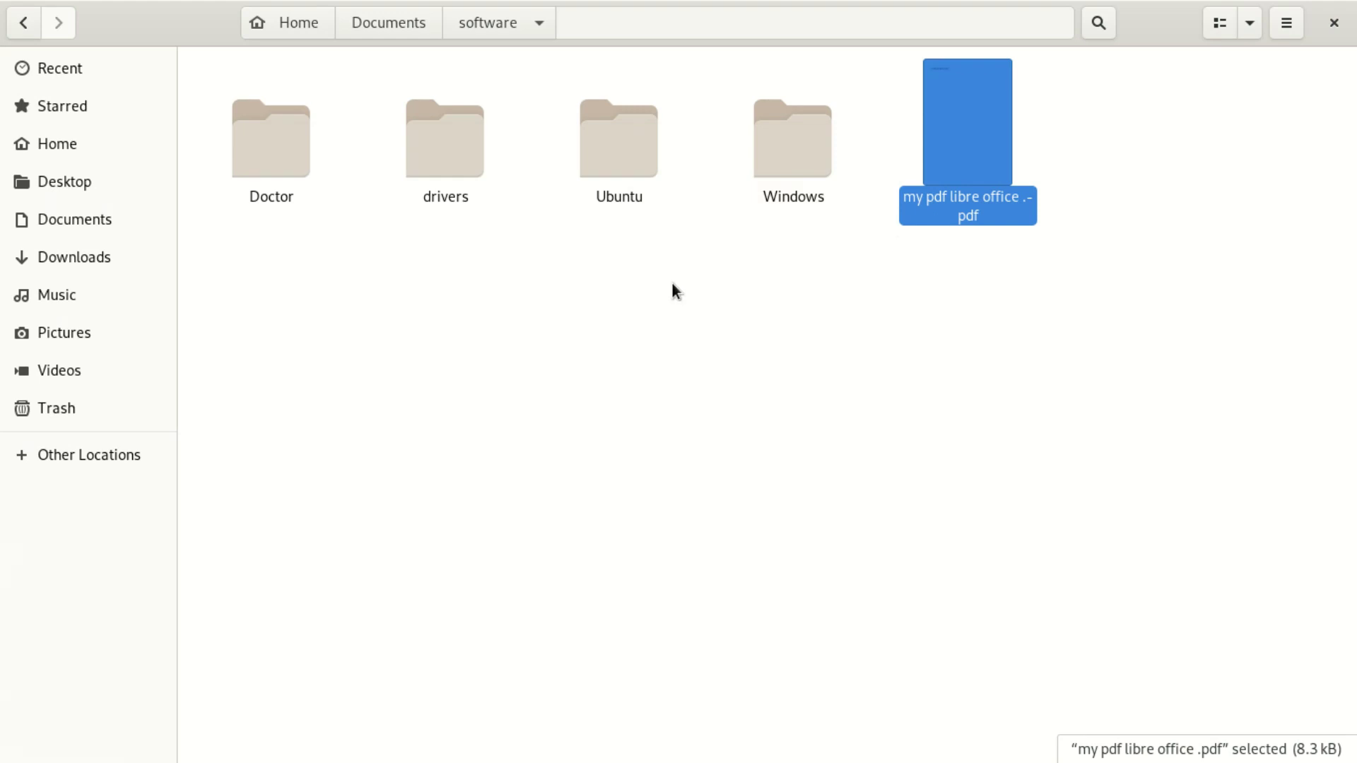
- Close Files and bring the Writer document back to fill the screen
click(1331, 24)
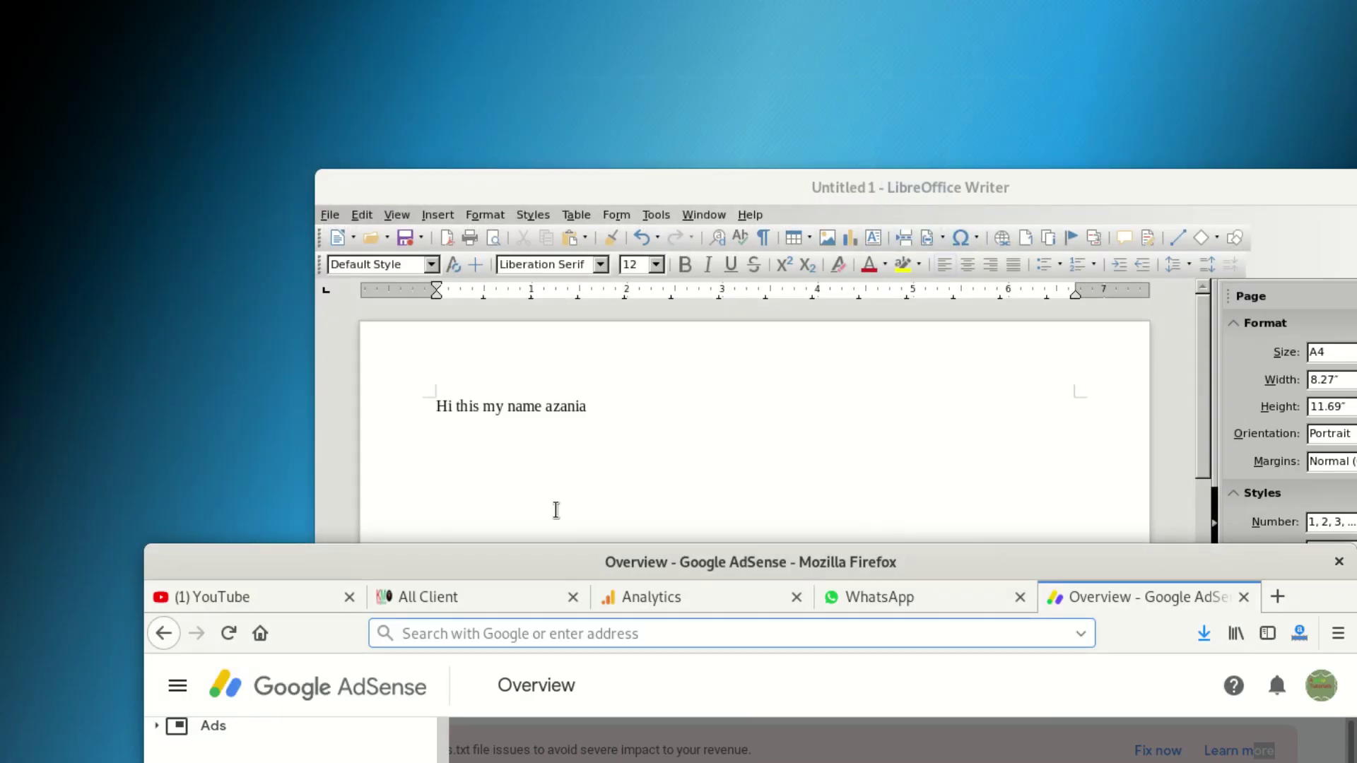
click(672, 420)
drag(706, 186, 262, 15)
- Export the document as 'dd' into the Documents/software folder
click(14, 45)
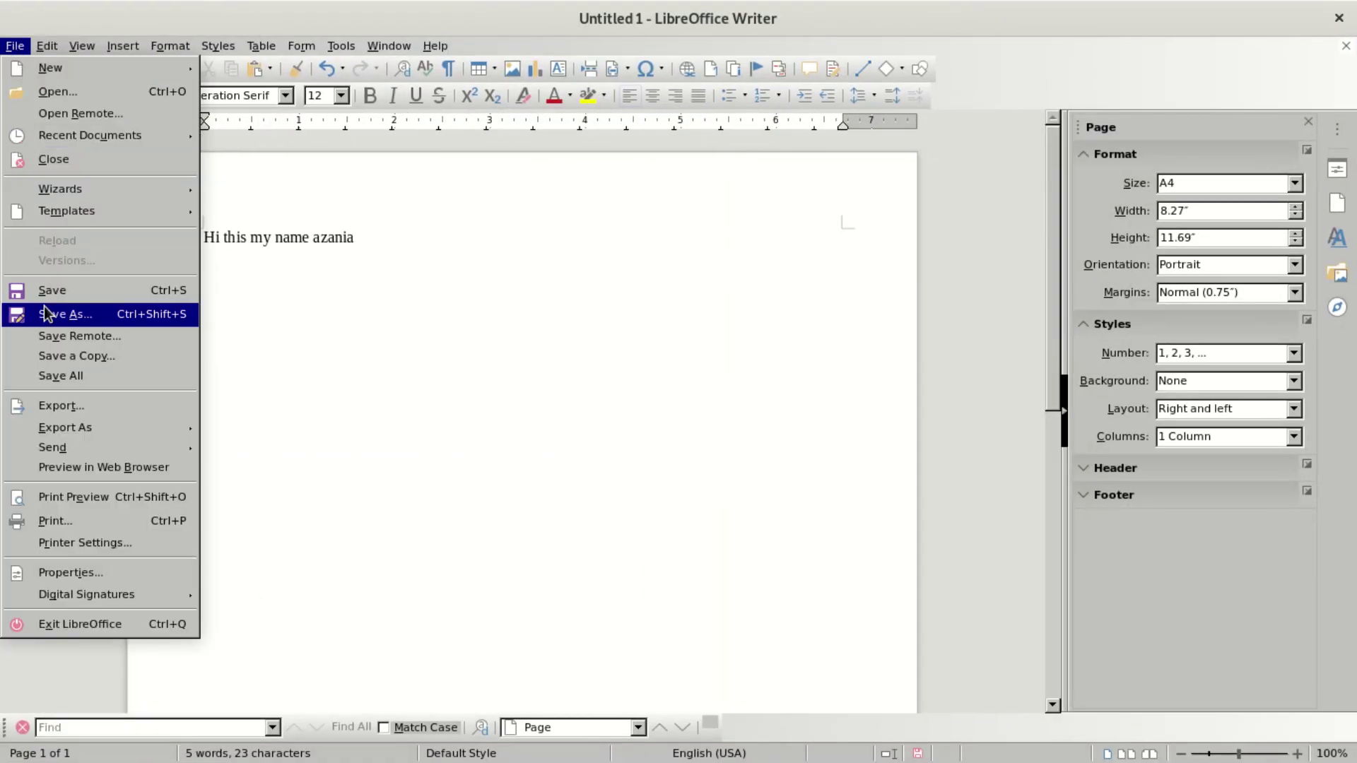
click(98, 409)
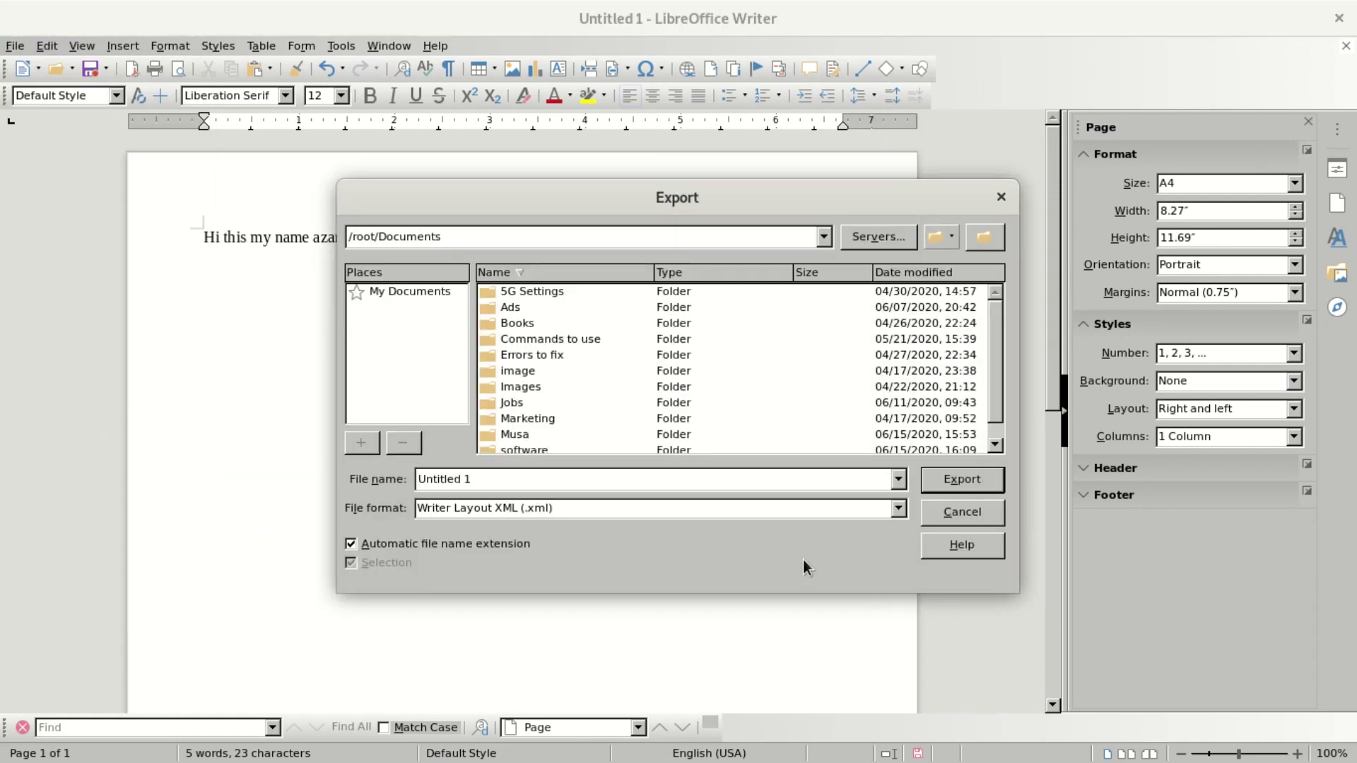
click(388, 290)
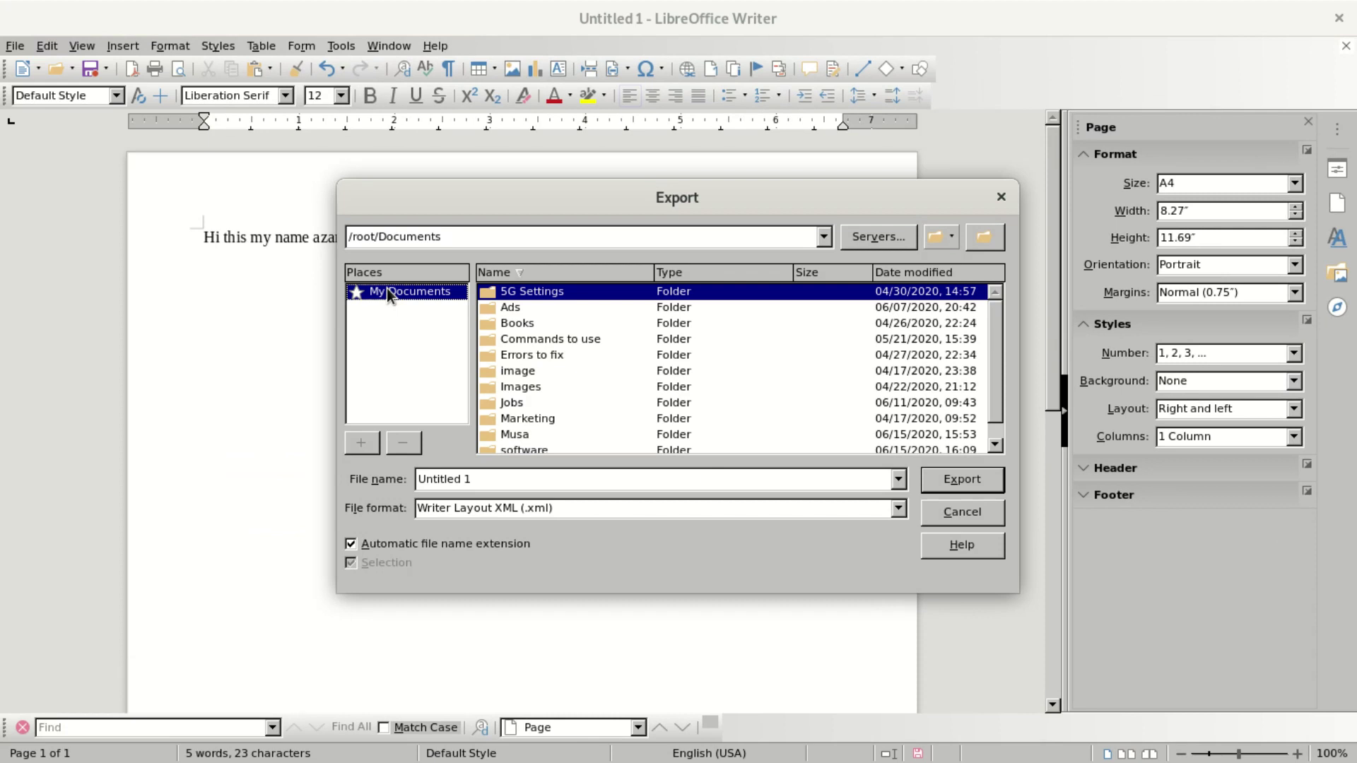
scroll(550, 426, down, 1)
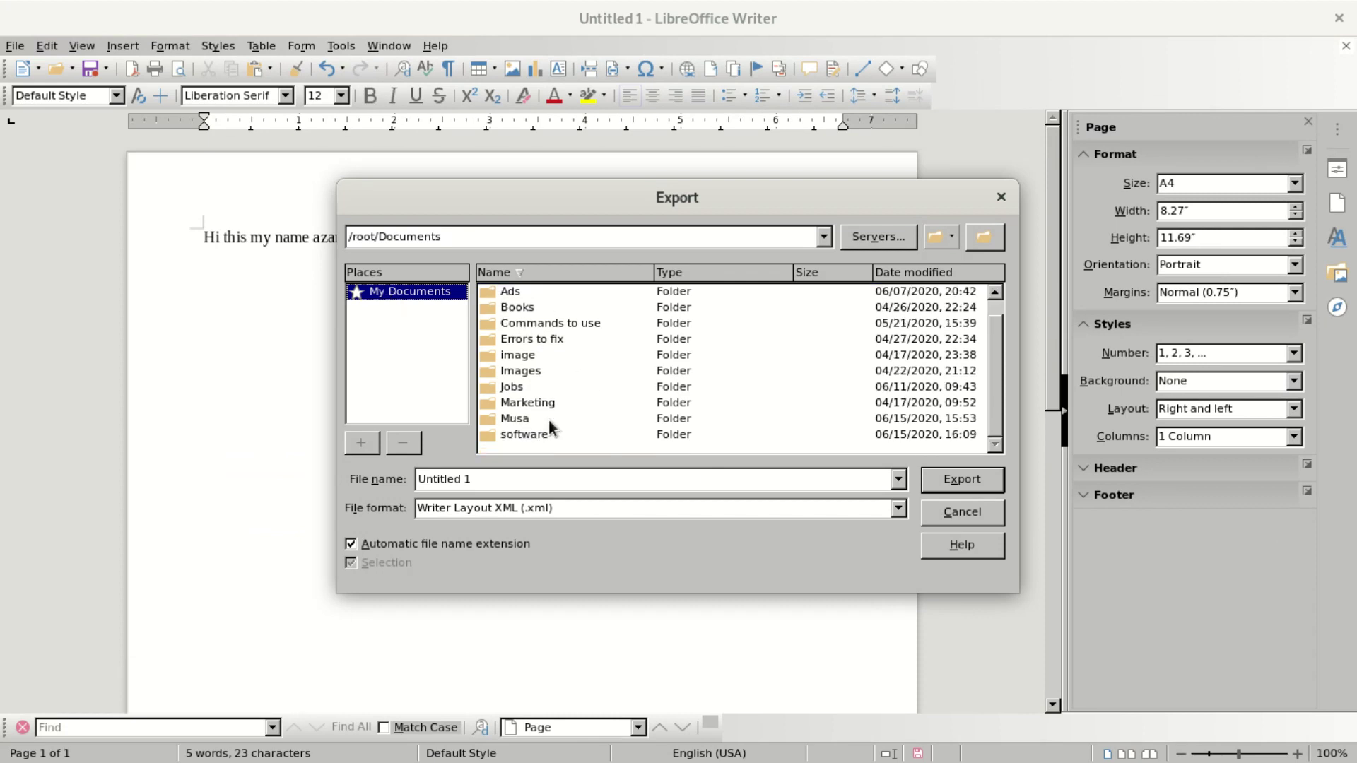
drag(524, 417, 537, 374)
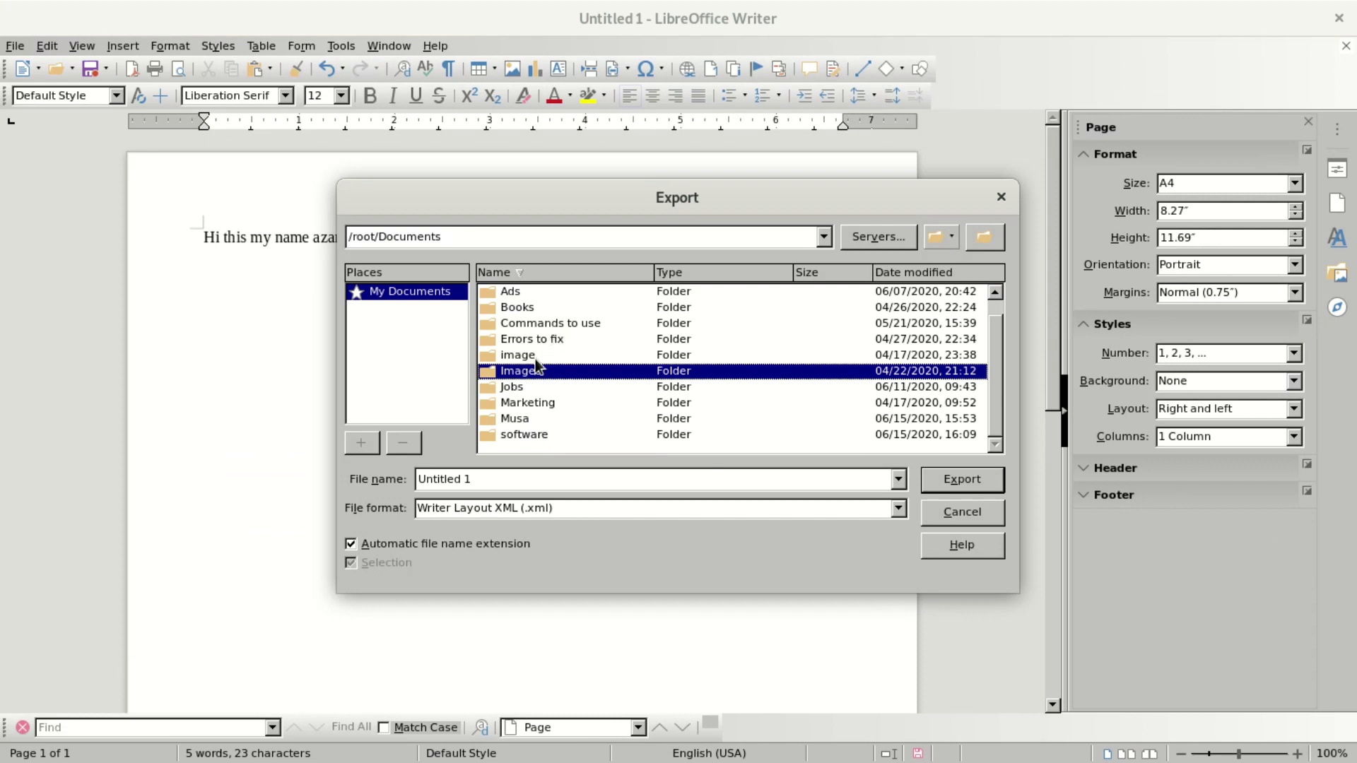
click(516, 435)
double_click(517, 435)
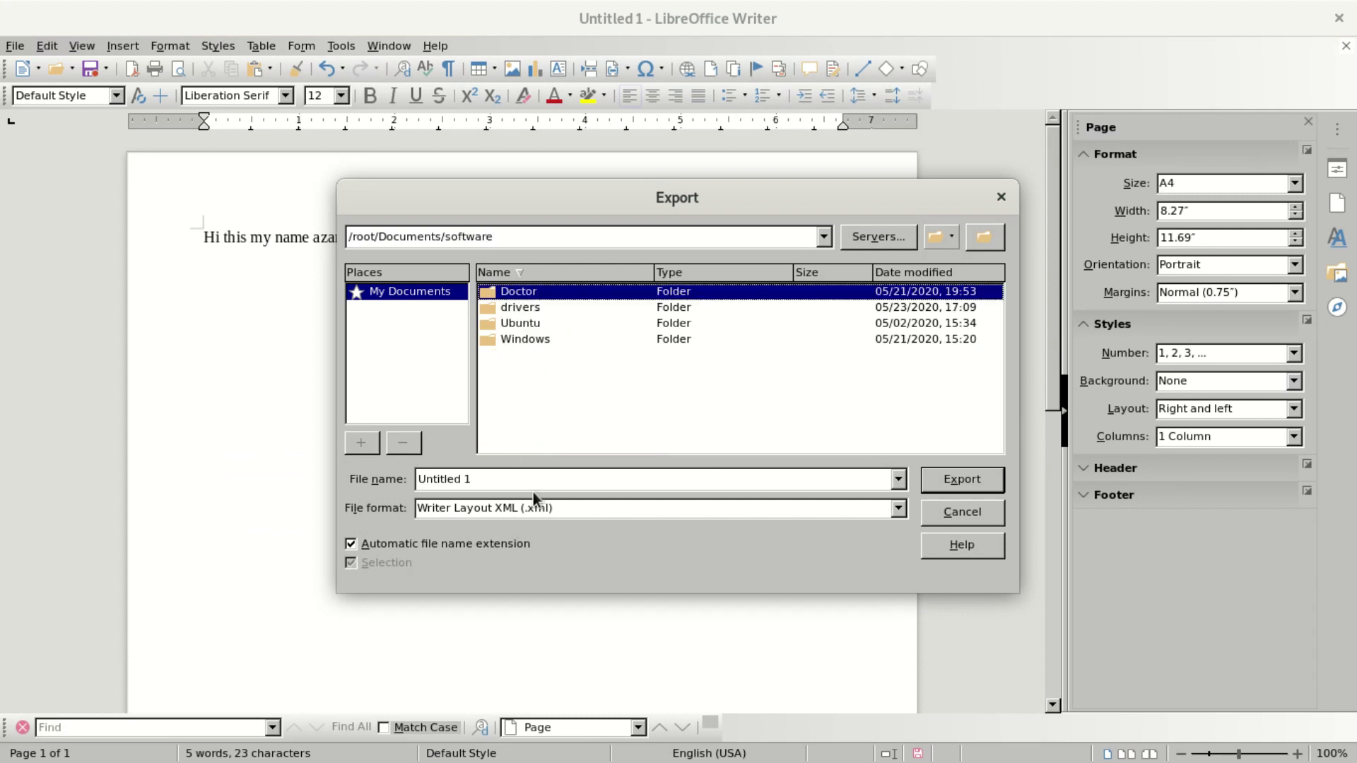
click(491, 479)
key(ctrl+a)
text(dd)
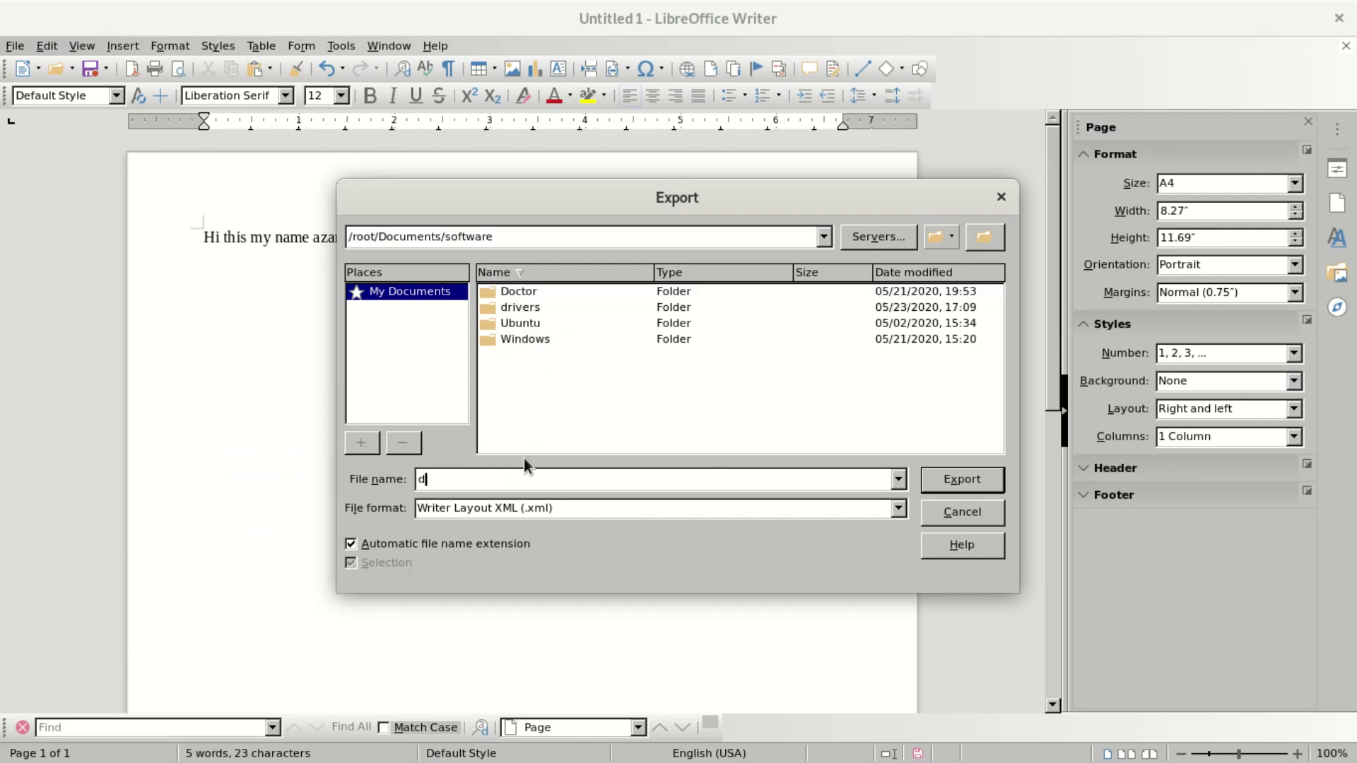
click(970, 468)
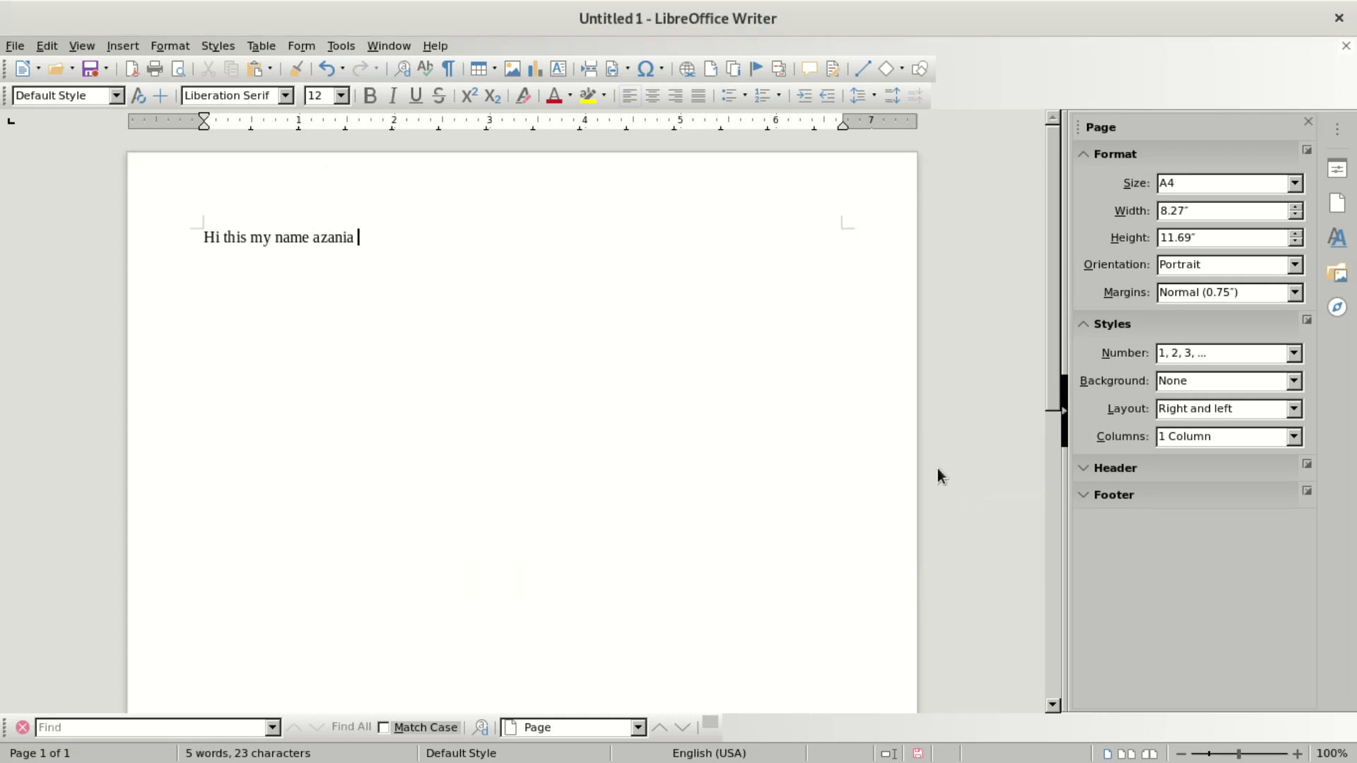
- Dismiss the Export As menu unused and close Writer, bringing up the save-changes prompt
click(15, 46)
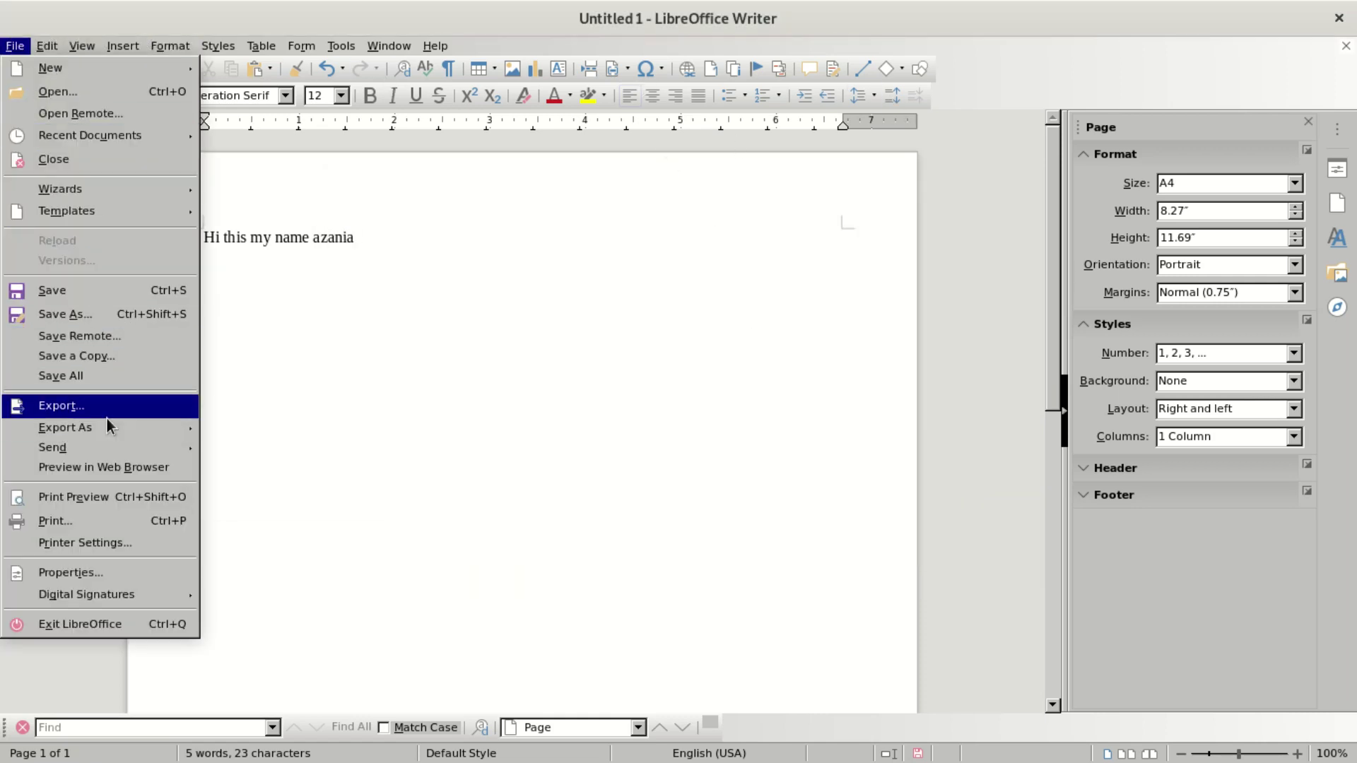
mouse_move(111, 427)
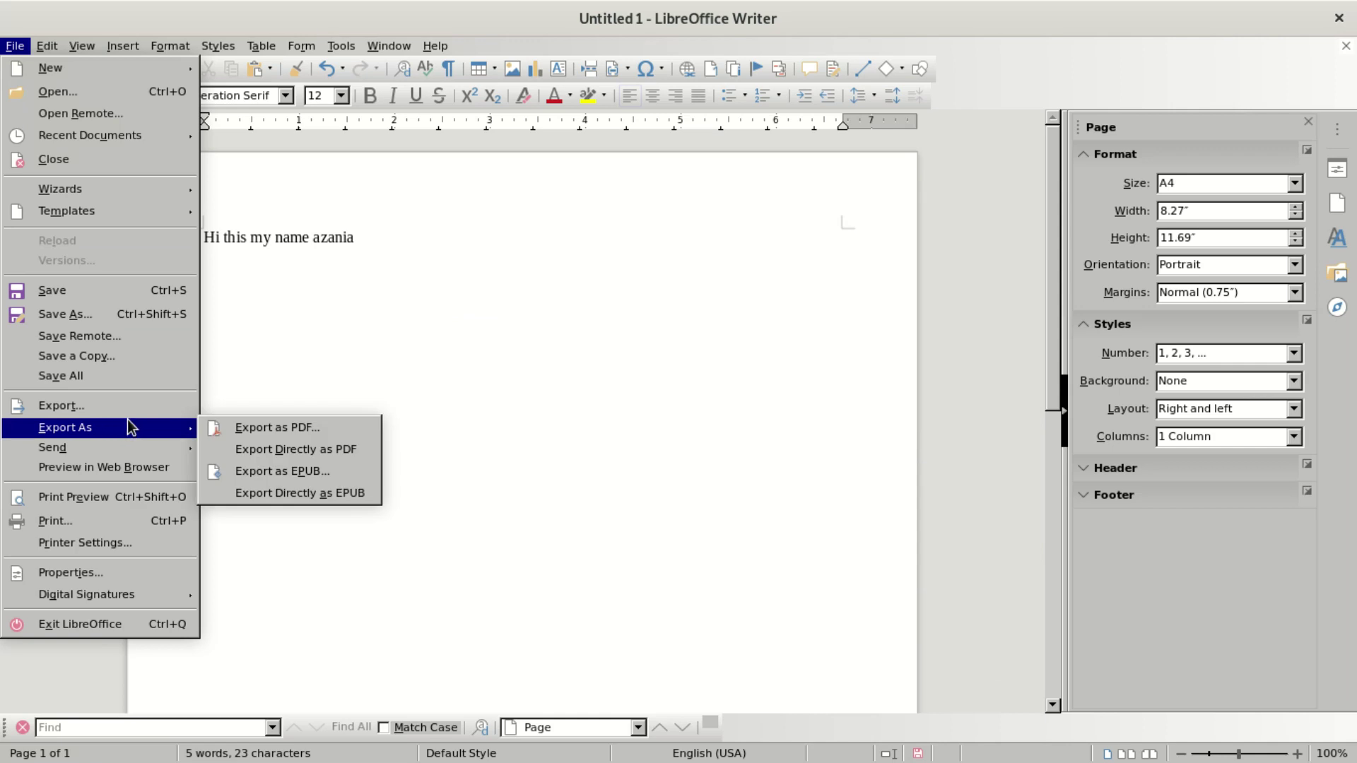
click(393, 393)
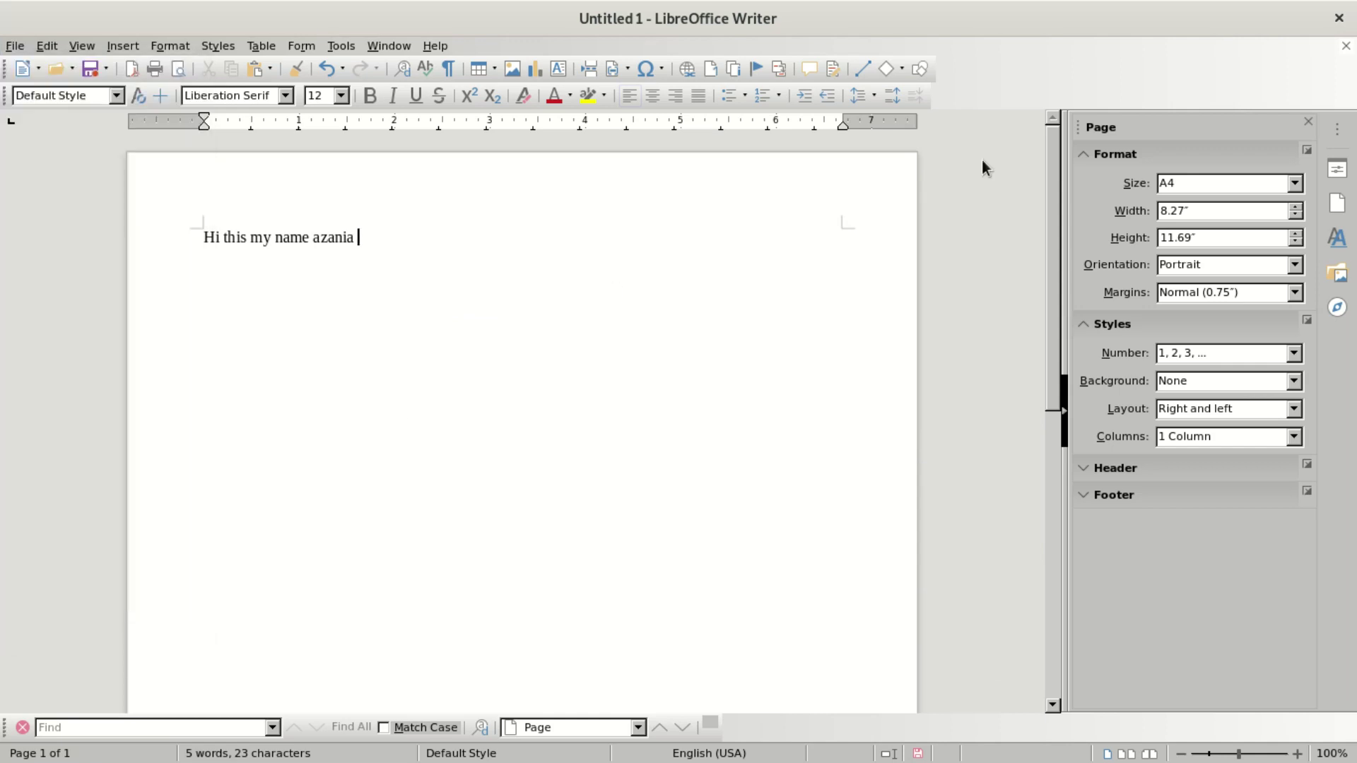
click(1338, 18)
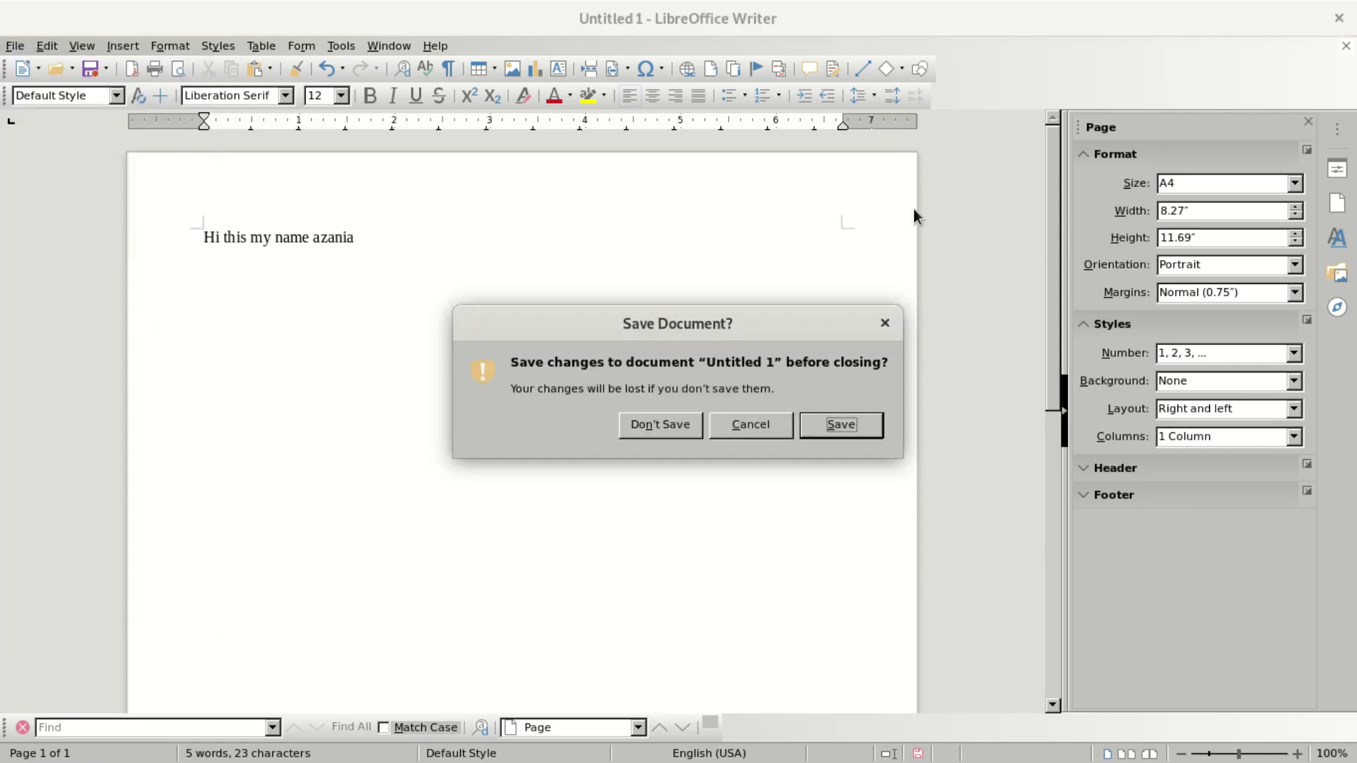
- Close Writer without saving, then maximize Firefox with a fresh blank tab
click(648, 424)
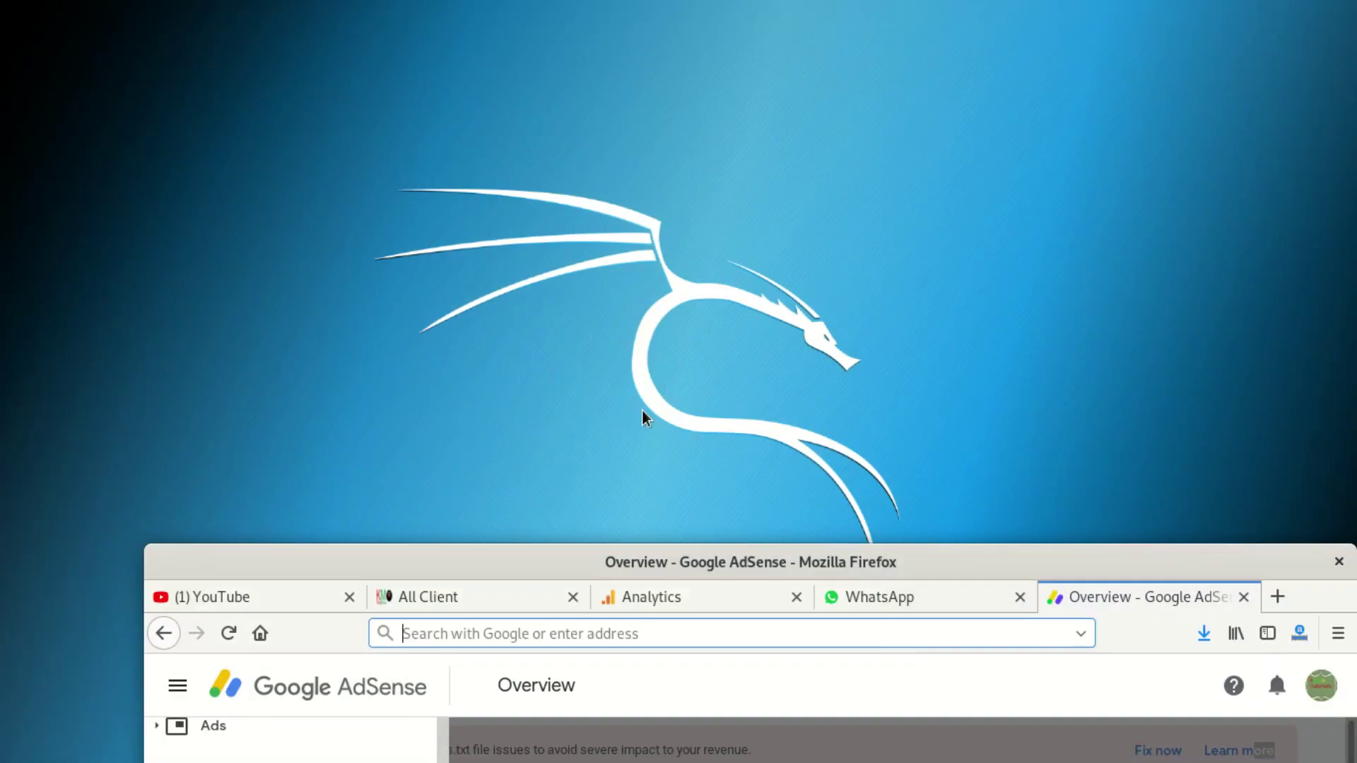
drag(467, 548, 479, 1)
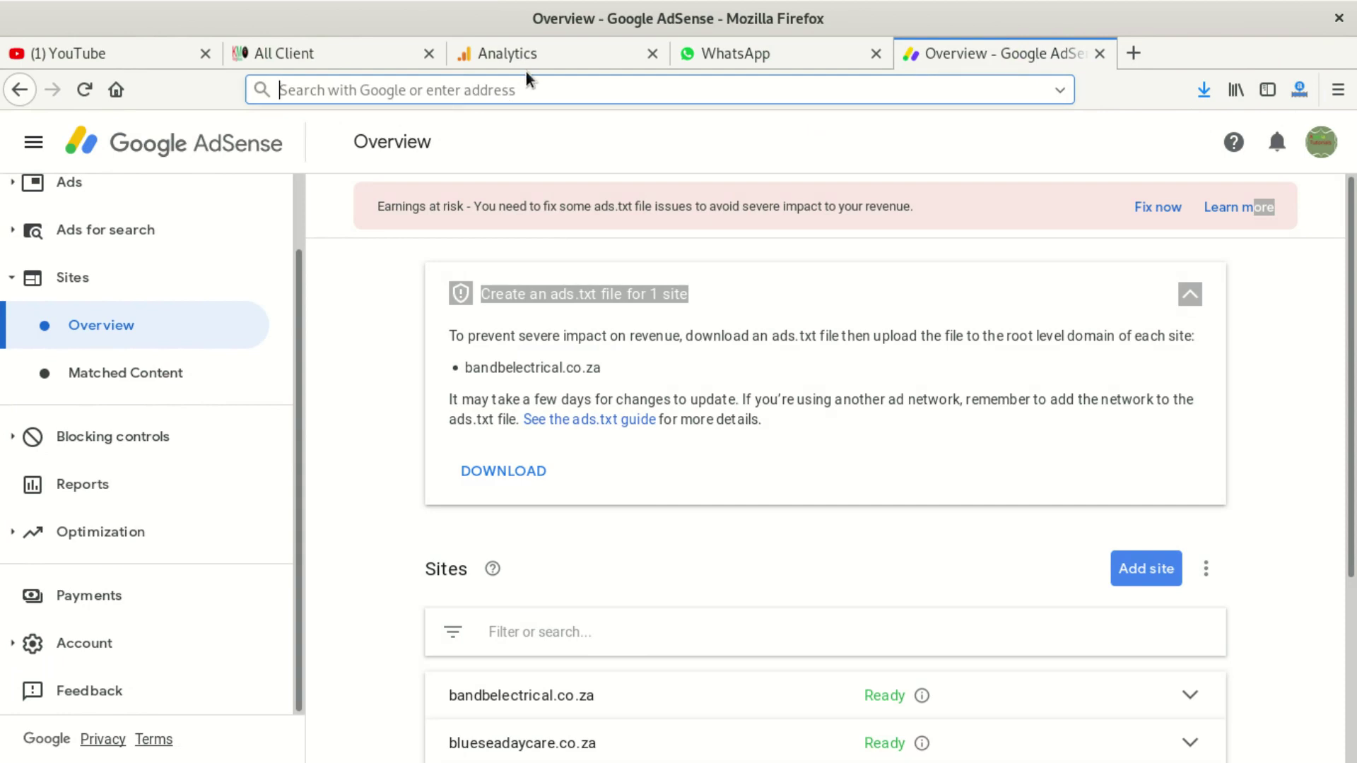
click(1132, 53)
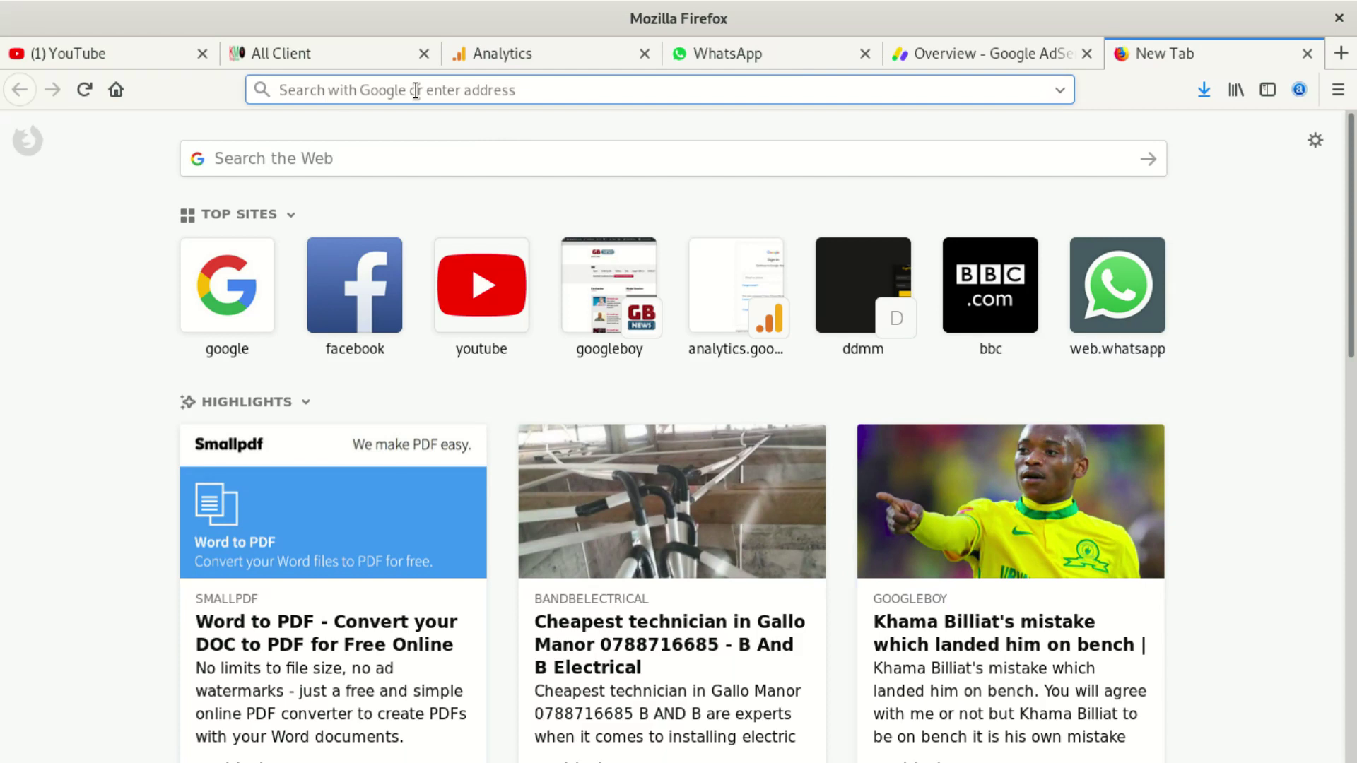
- Go to google.com and search for 'small pdf'
text(google.com/)
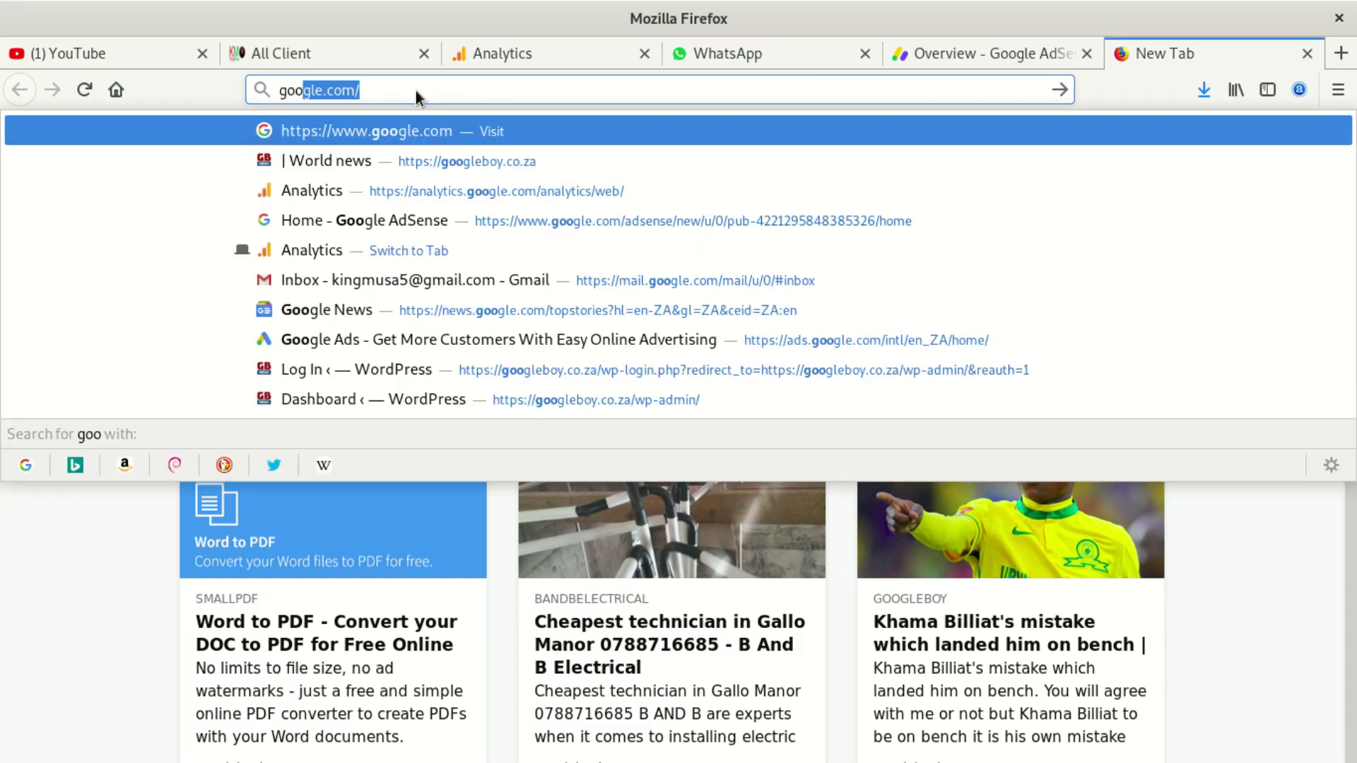
key(Return)
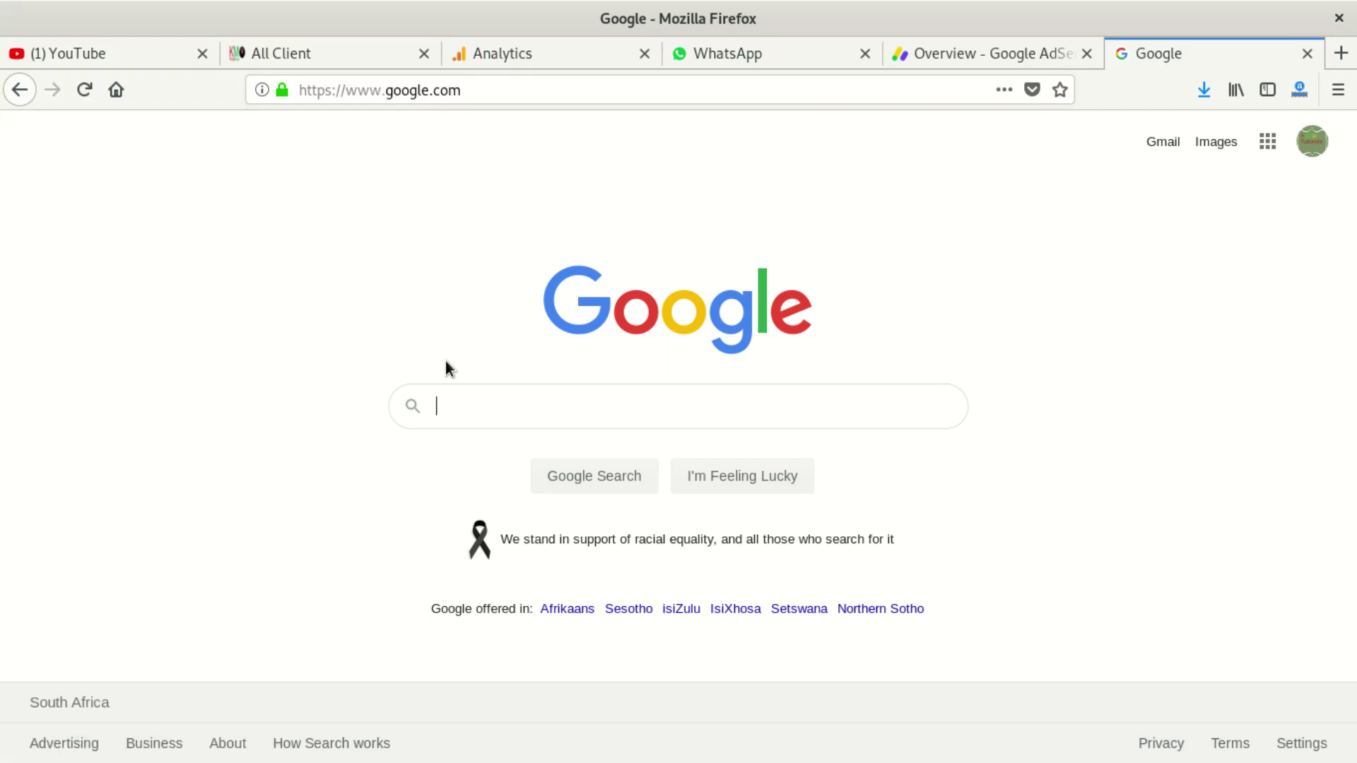
text(small)
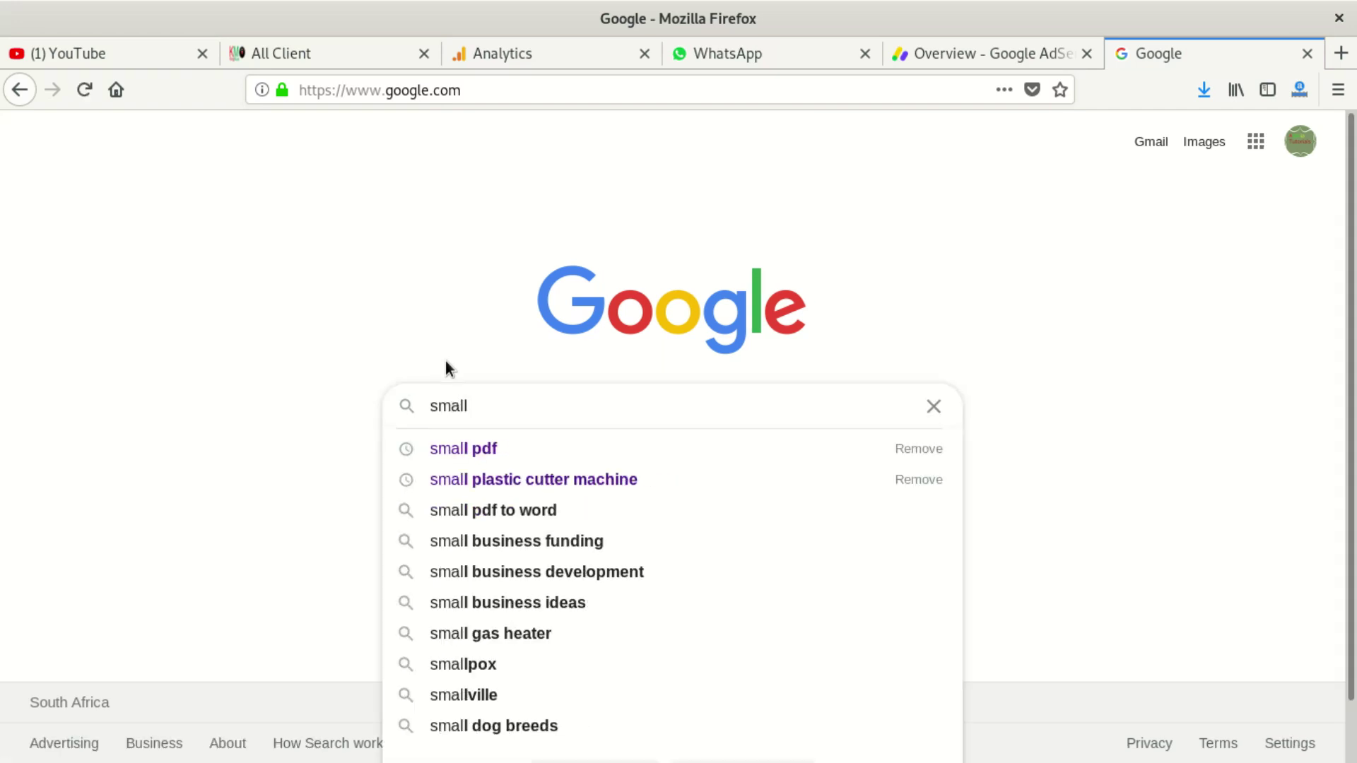
click(511, 453)
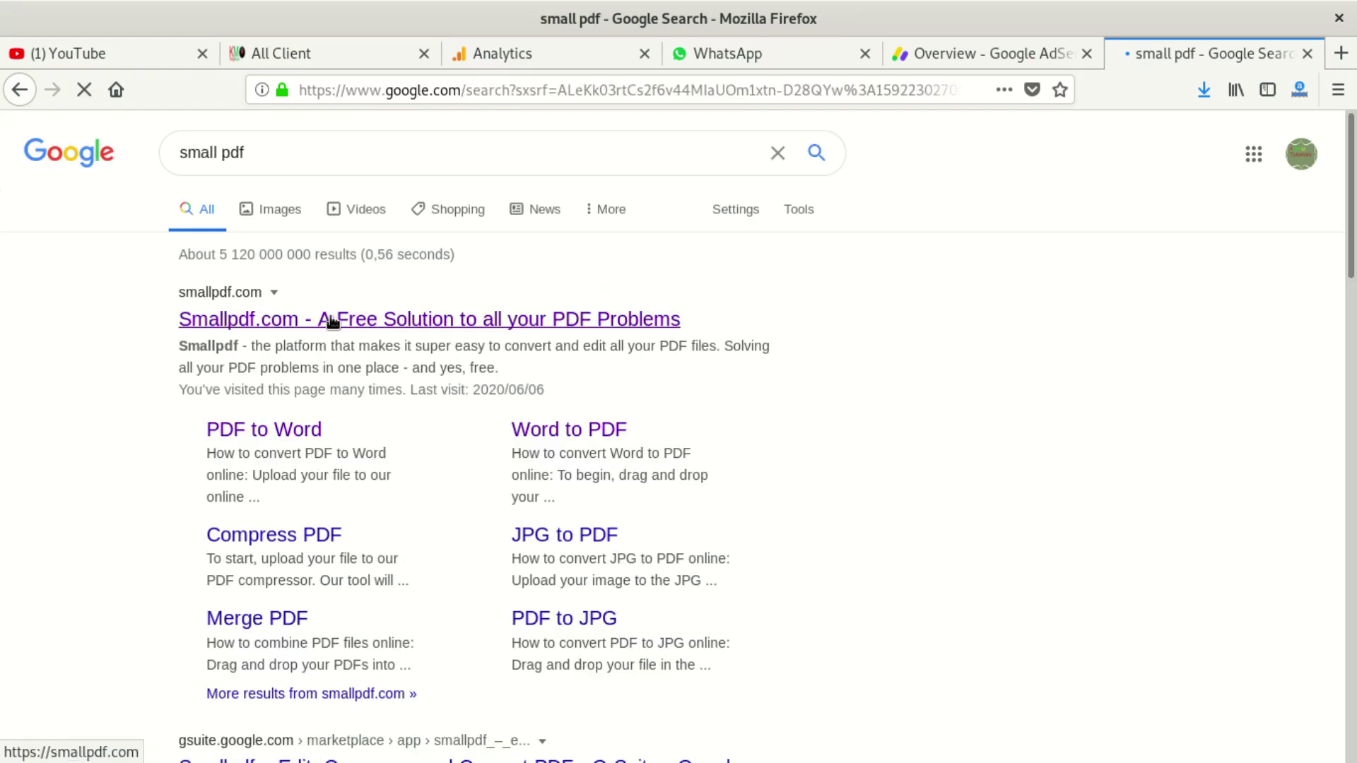
- Open Smallpdf.com from the results and browse its PDF tools like Merge, Split and eSign
click(216, 296)
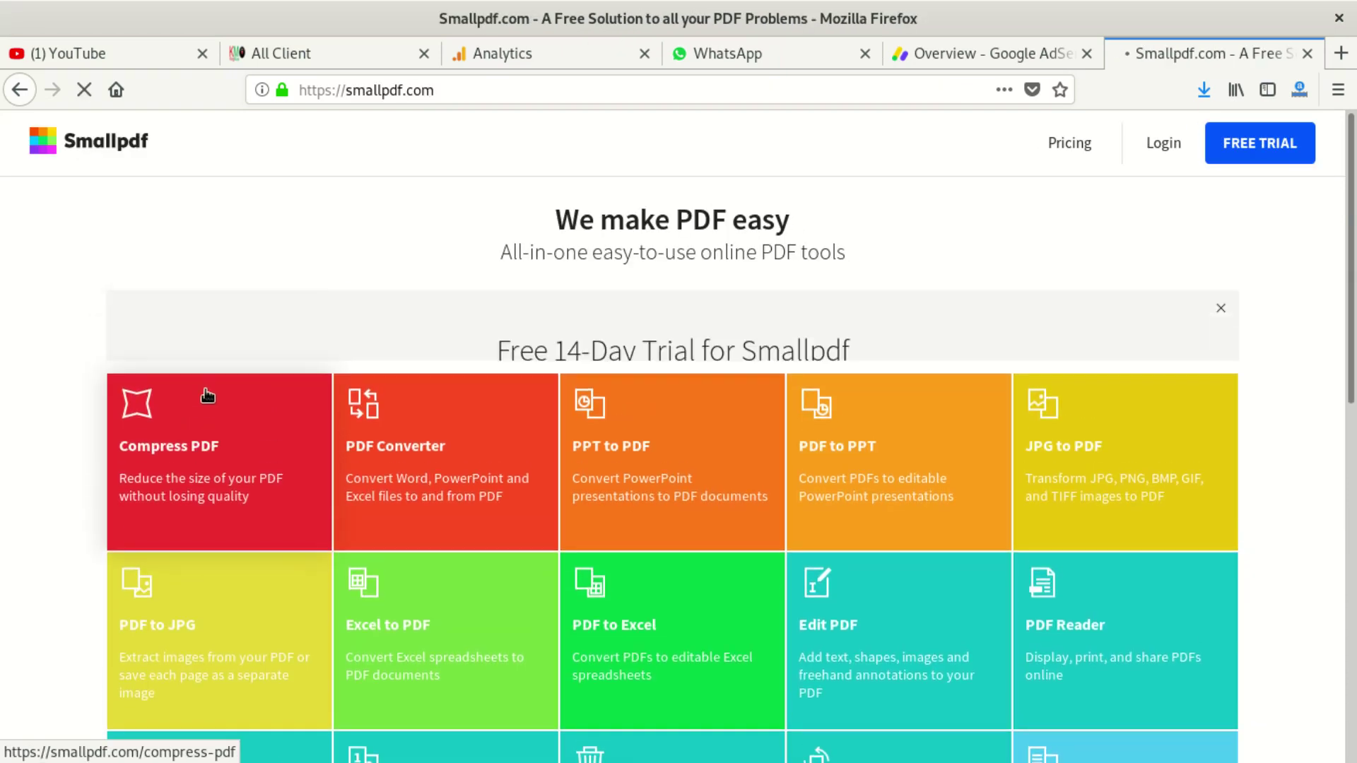
scroll(290, 442, down, 2)
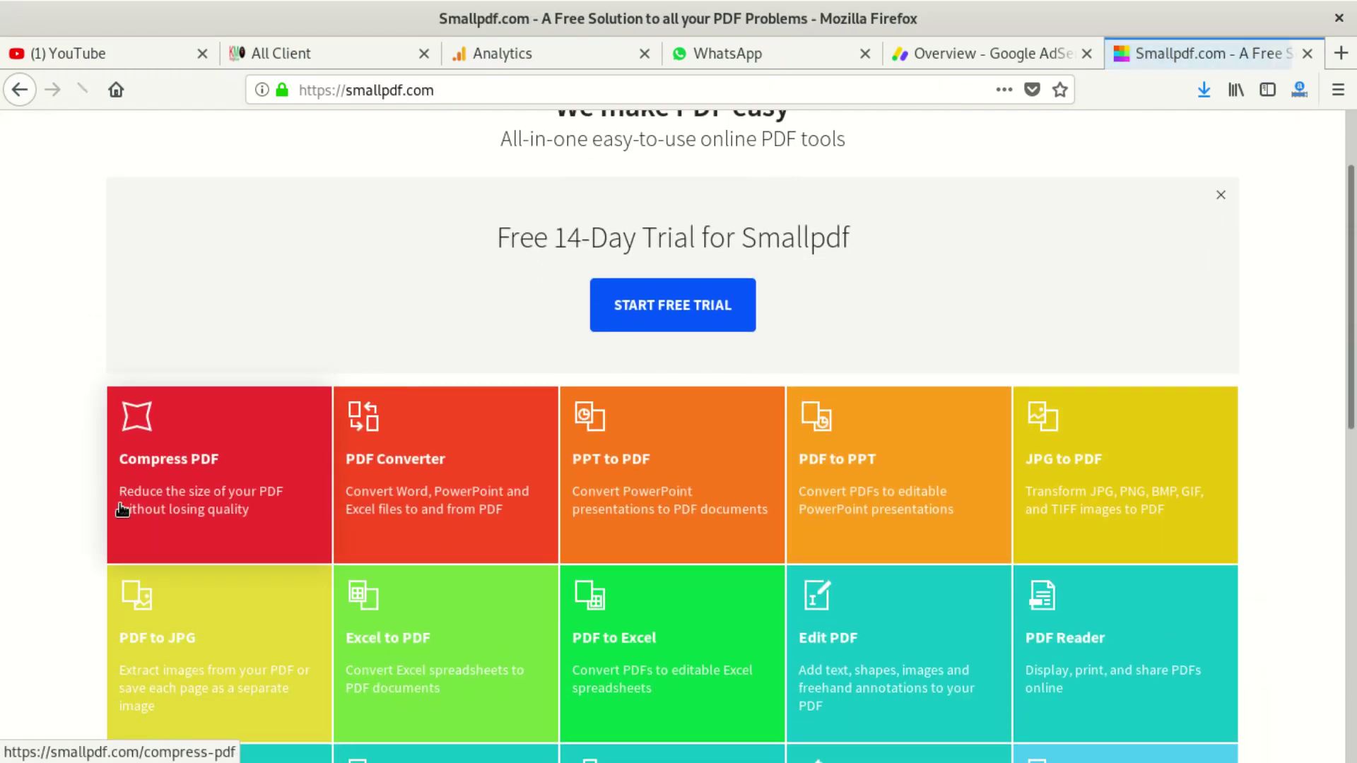
scroll(445, 457, down, 1)
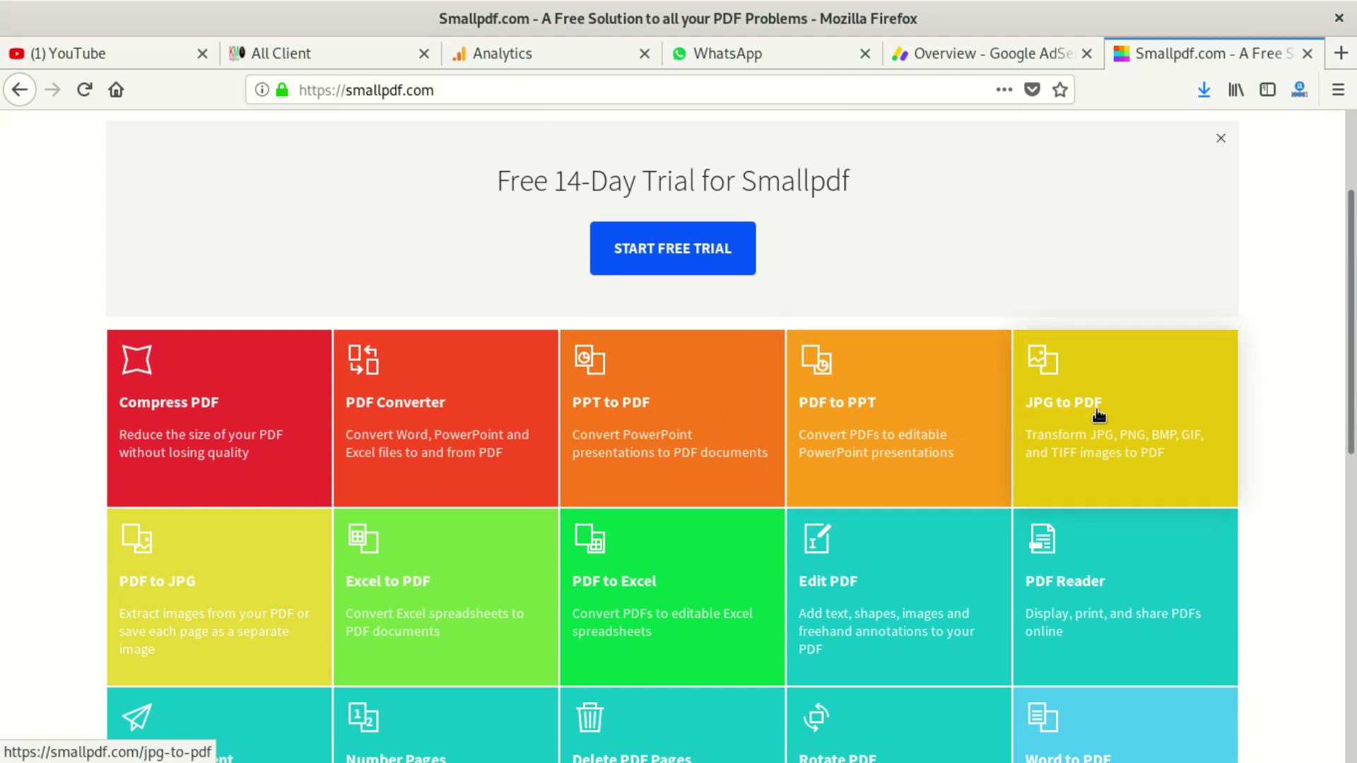
scroll(539, 507, down, 10)
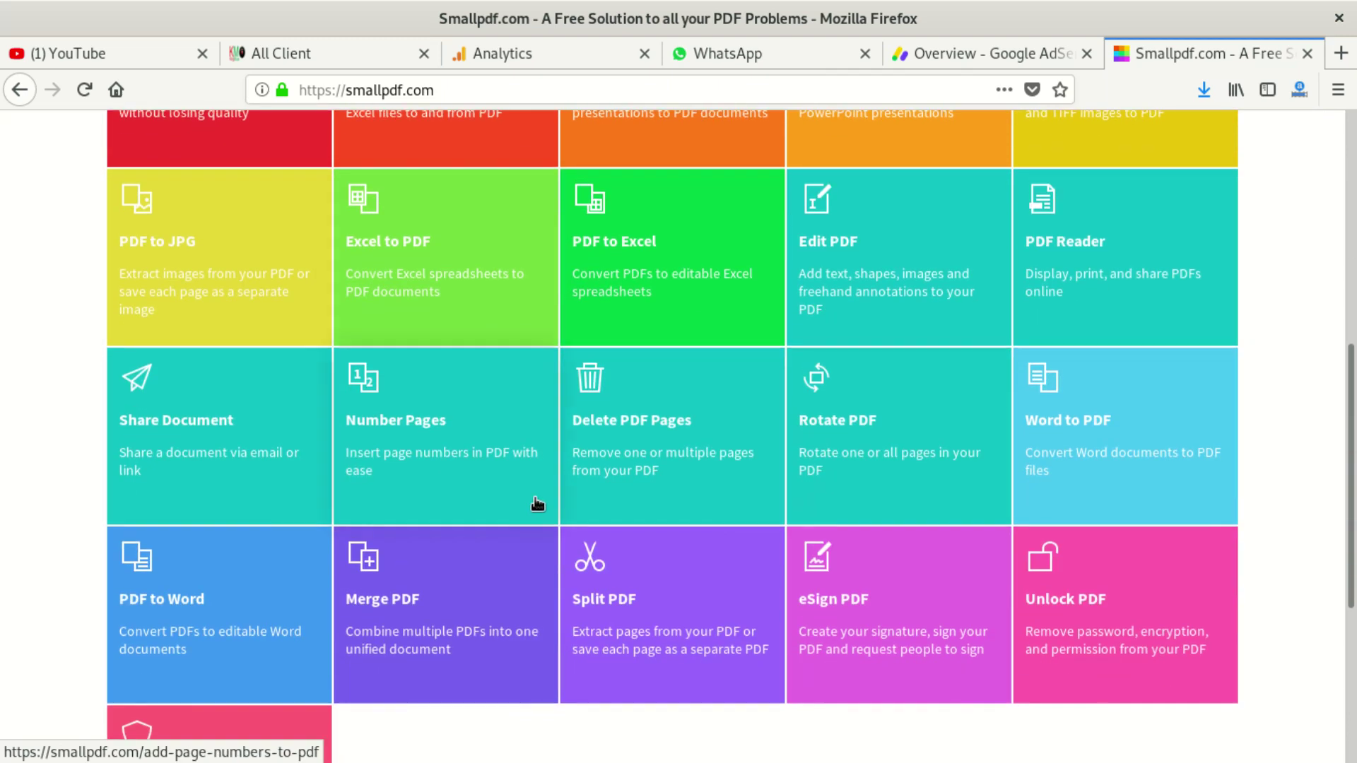
scroll(565, 493, up, 4)
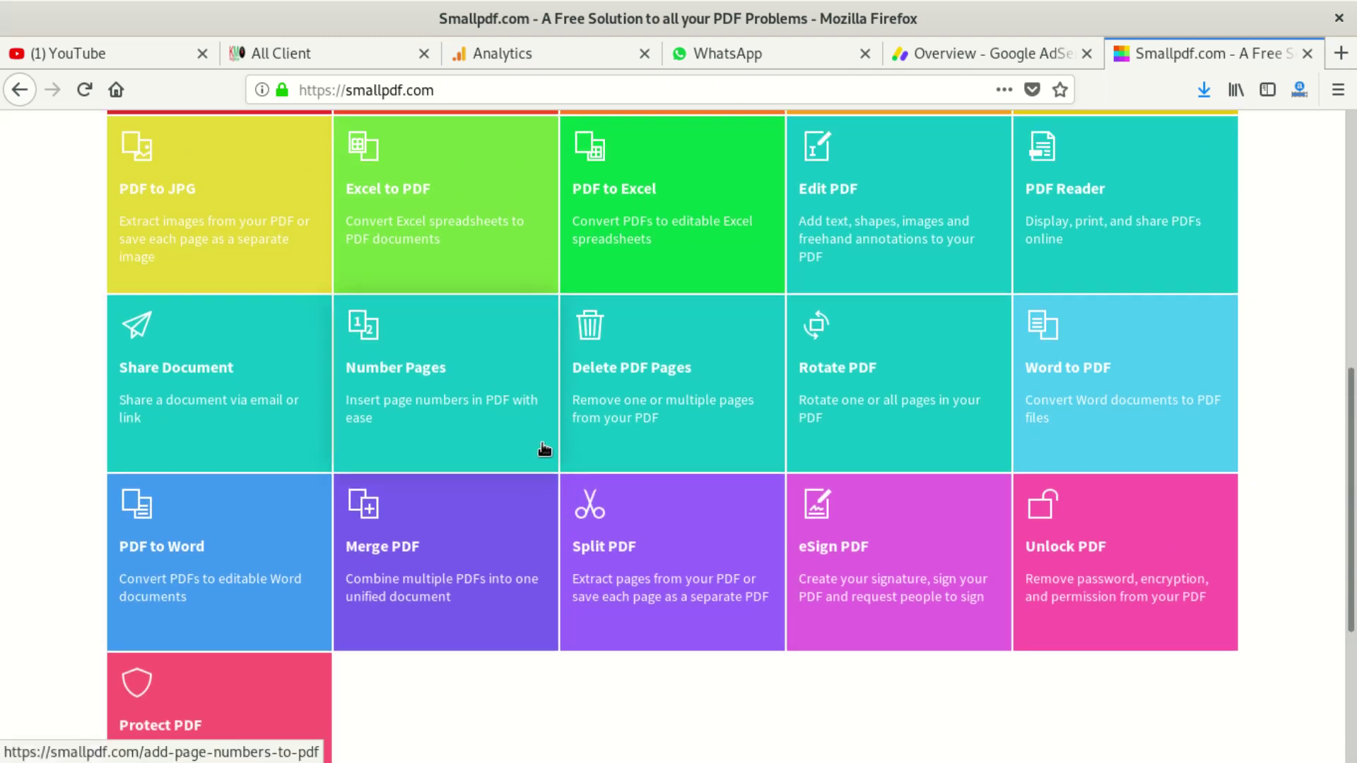
scroll(545, 454, up, 2)
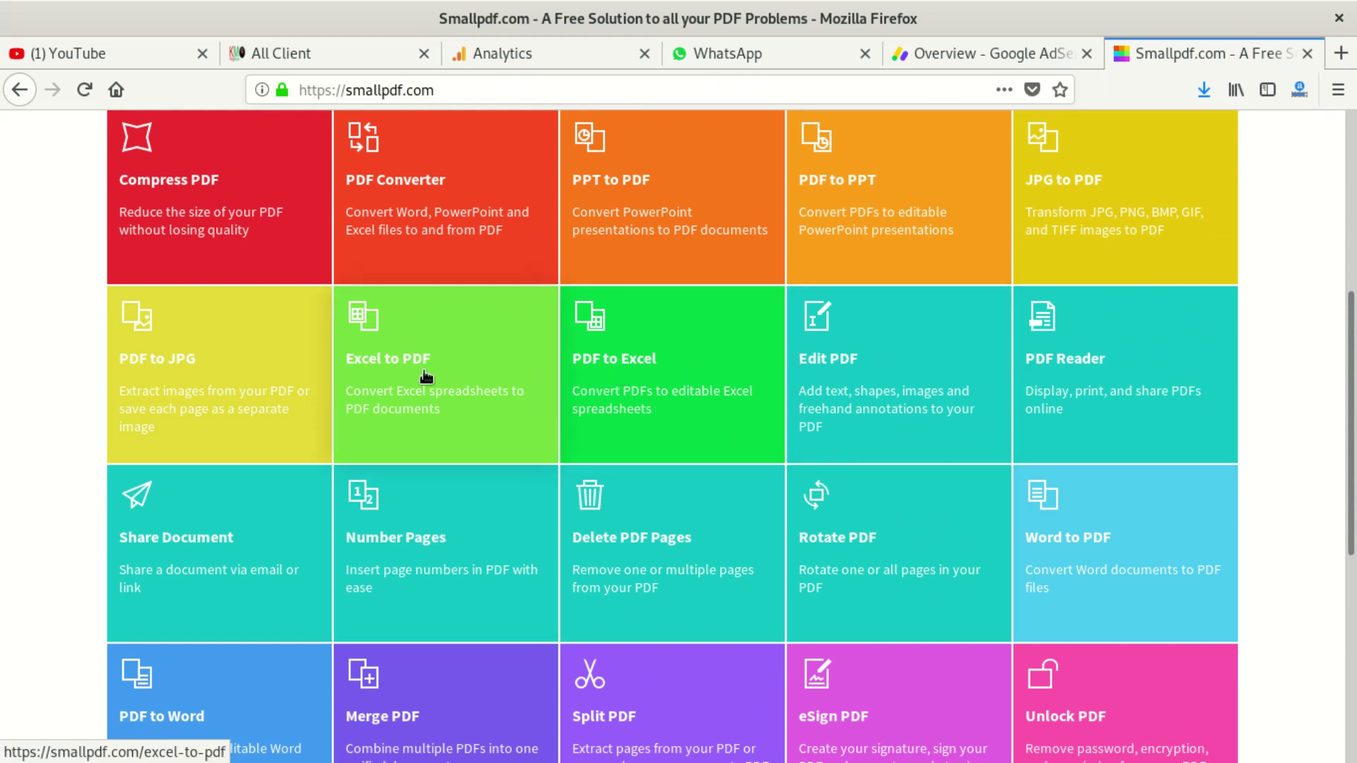
scroll(400, 384, down, 3)
scroll(407, 385, down, 2)
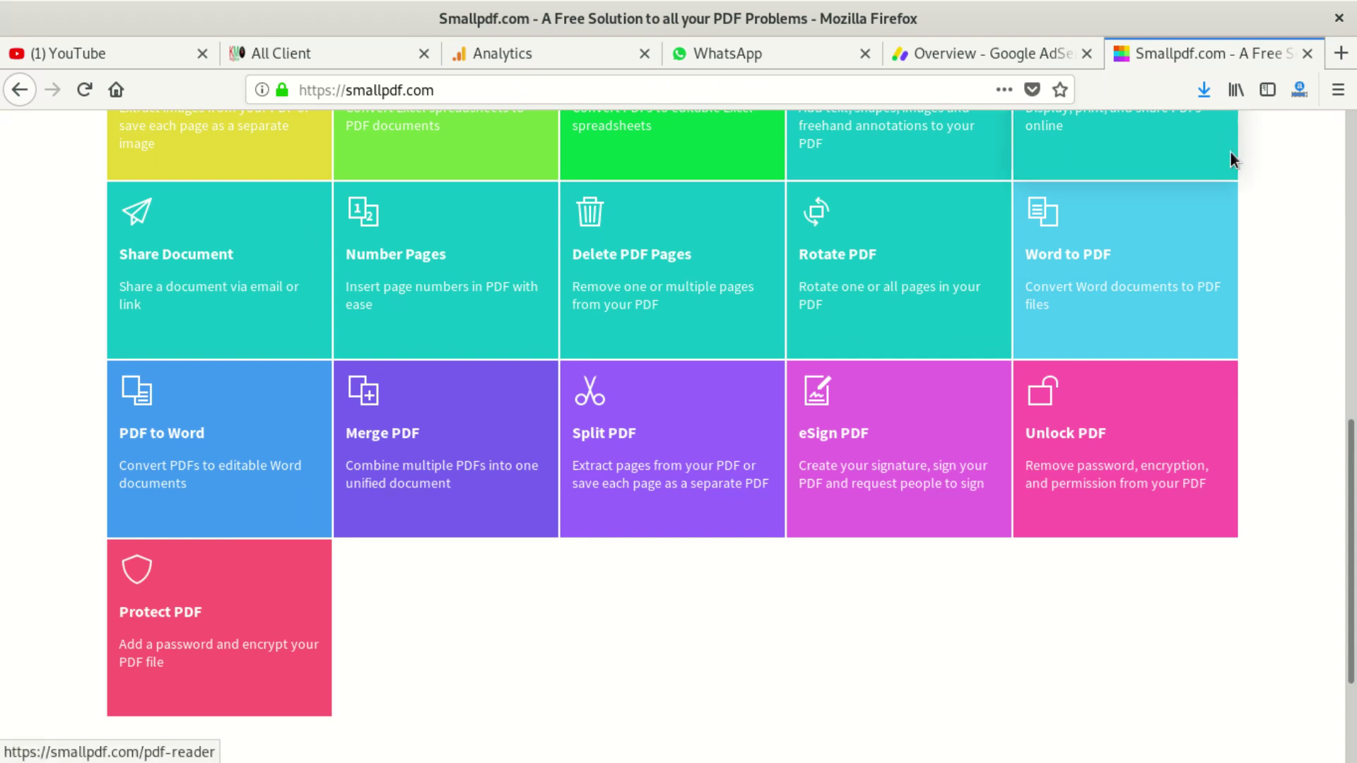
scroll(1054, 238, up, 2)
scroll(1054, 238, up, 2)
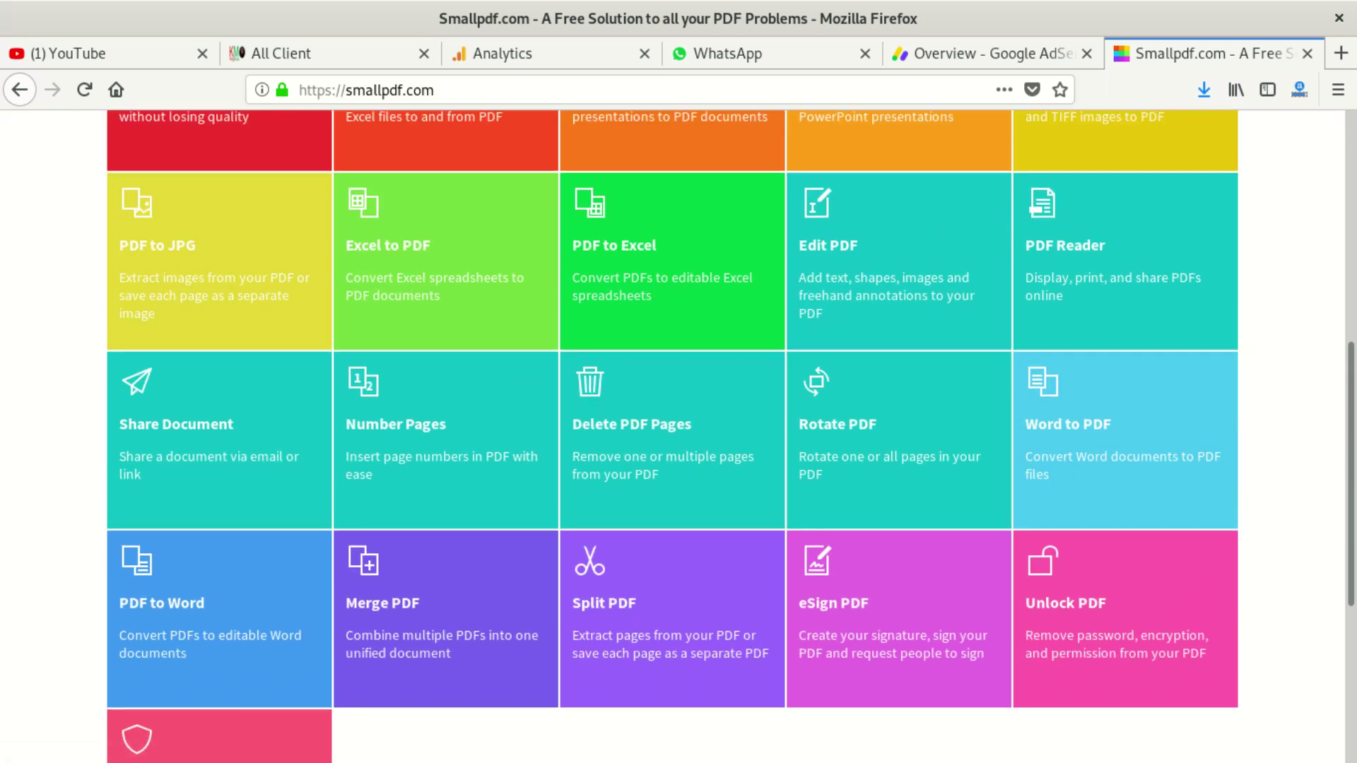